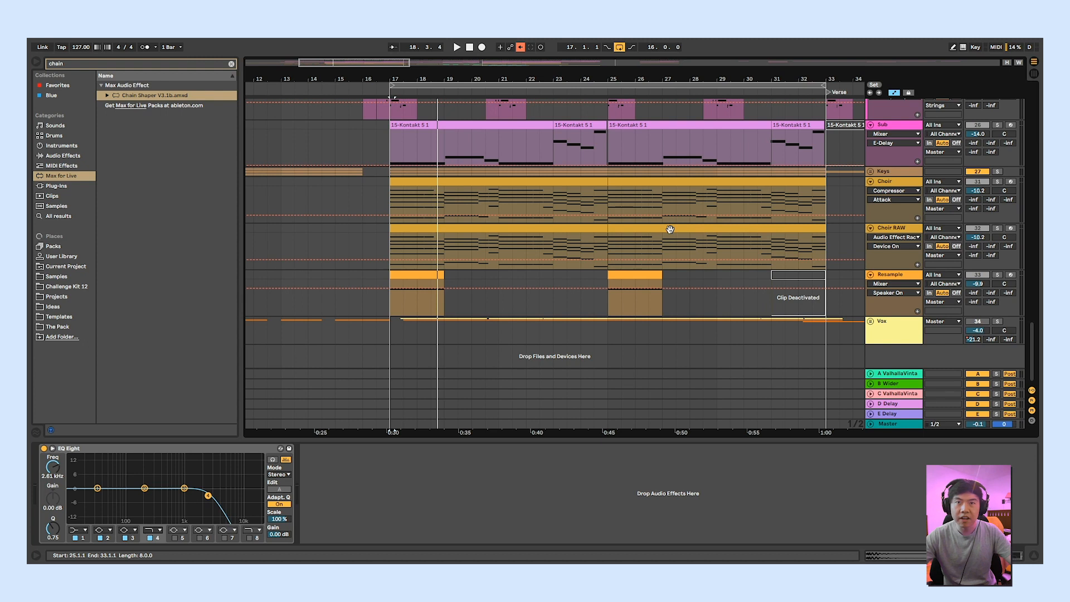
Solo the Choir RAW track, open its Omnisphere instrument and play the clip starting at bar 17.
left_click(538, 230)
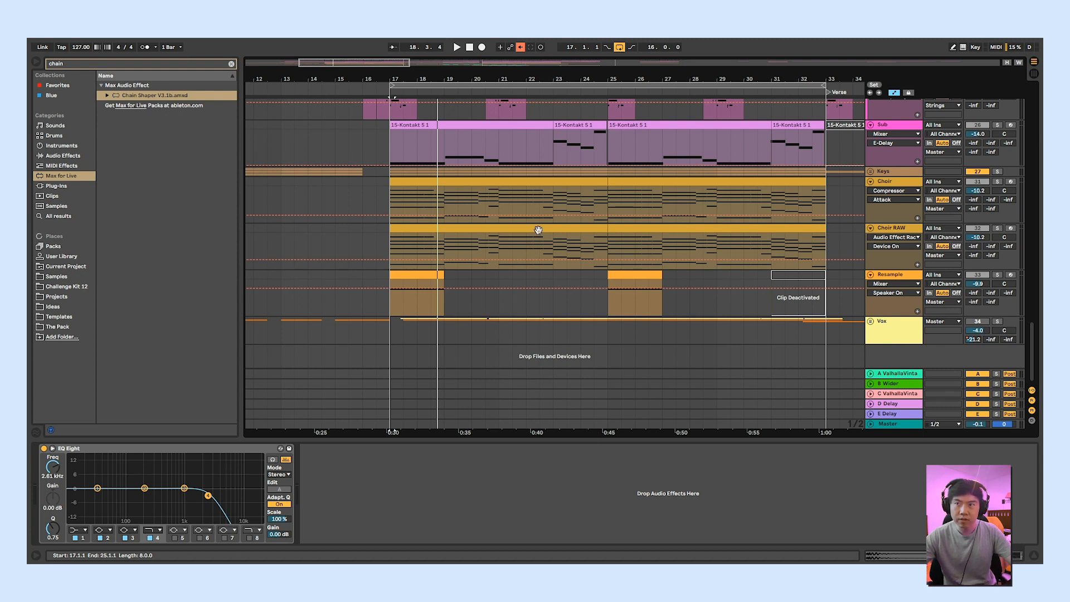
left_click(550, 229)
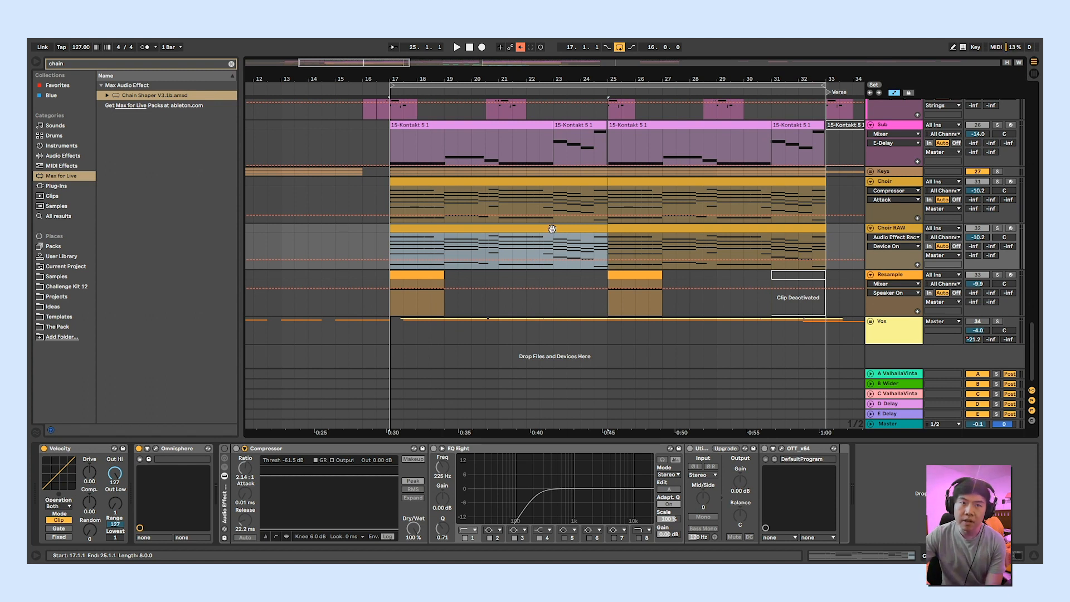
left_click(904, 230)
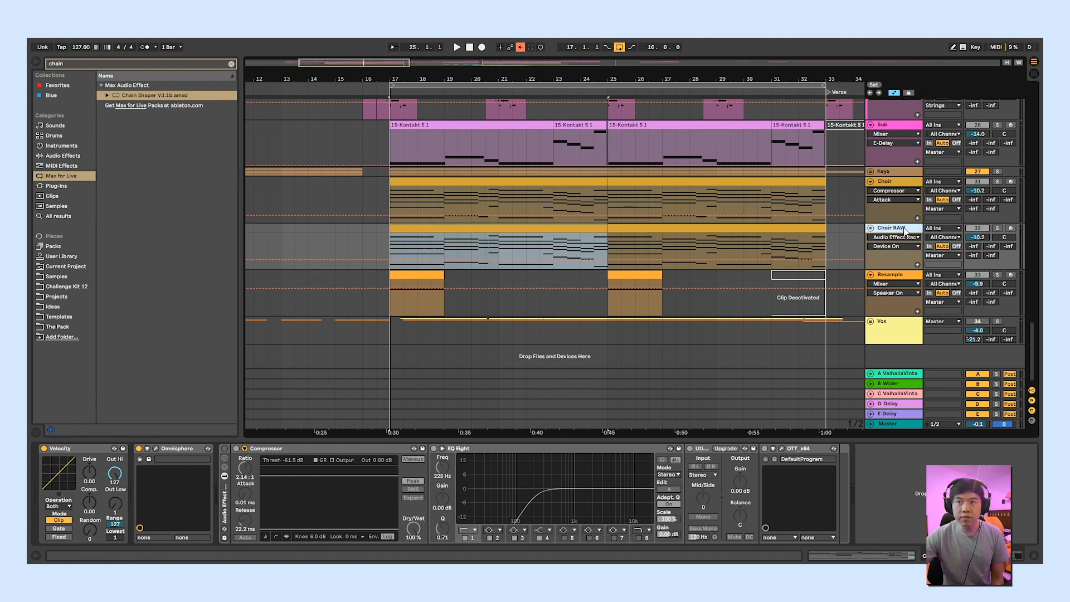
left_click(157, 449)
left_click_drag(599, 84, 601, 54)
scroll(257, 245, "down", 5)
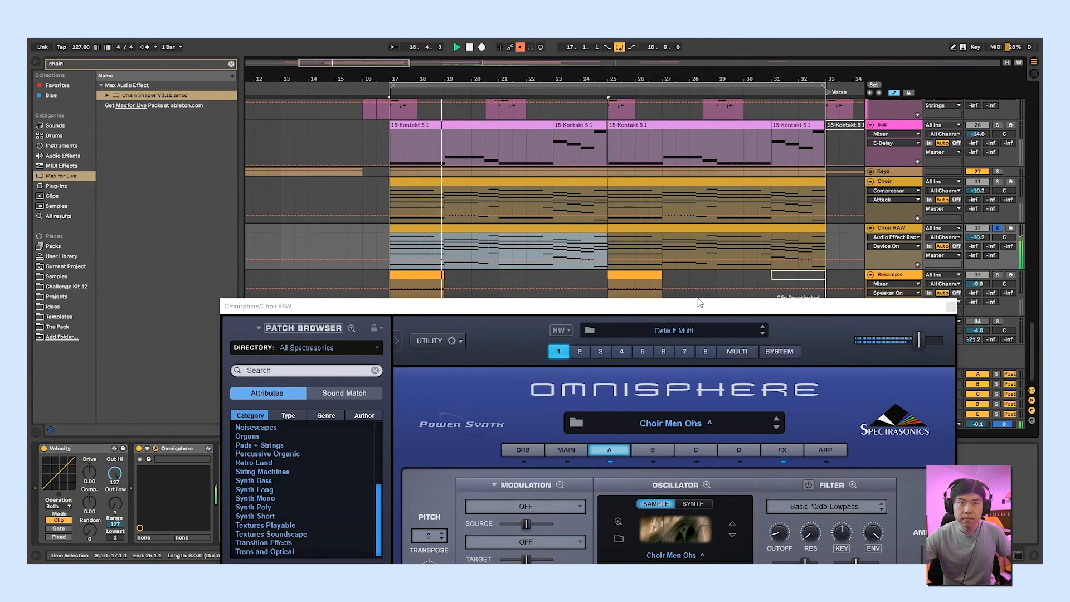
key("space")
Check the Pro-Verb effect of the Choir Men Ohs patch, and lower layer A's amp envelope release and attack to minimum.
left_click_drag(701, 301, 634, 122)
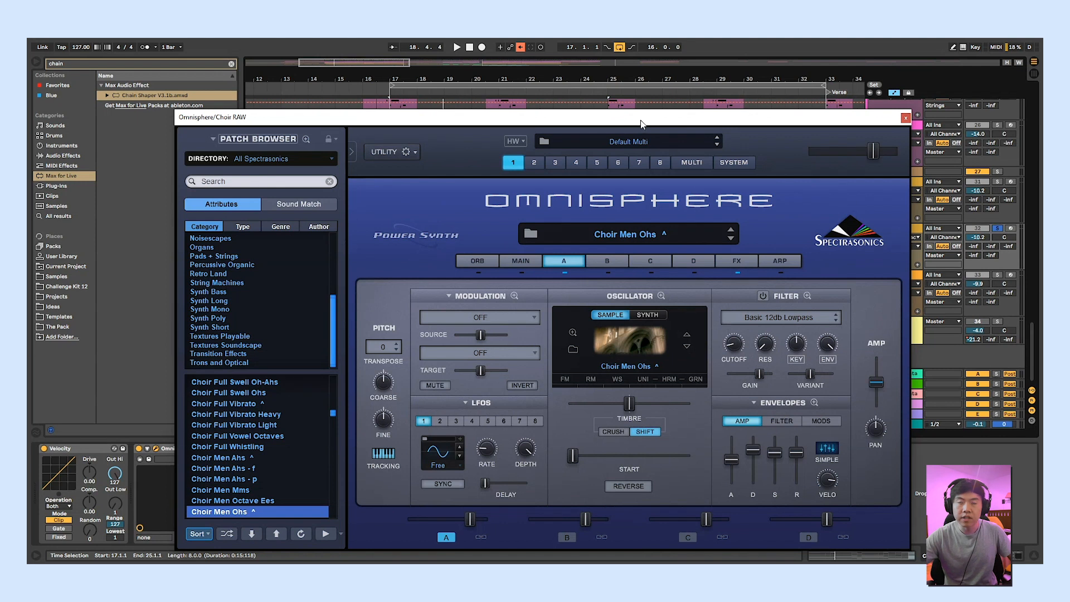
left_click_drag(653, 121, 605, 81)
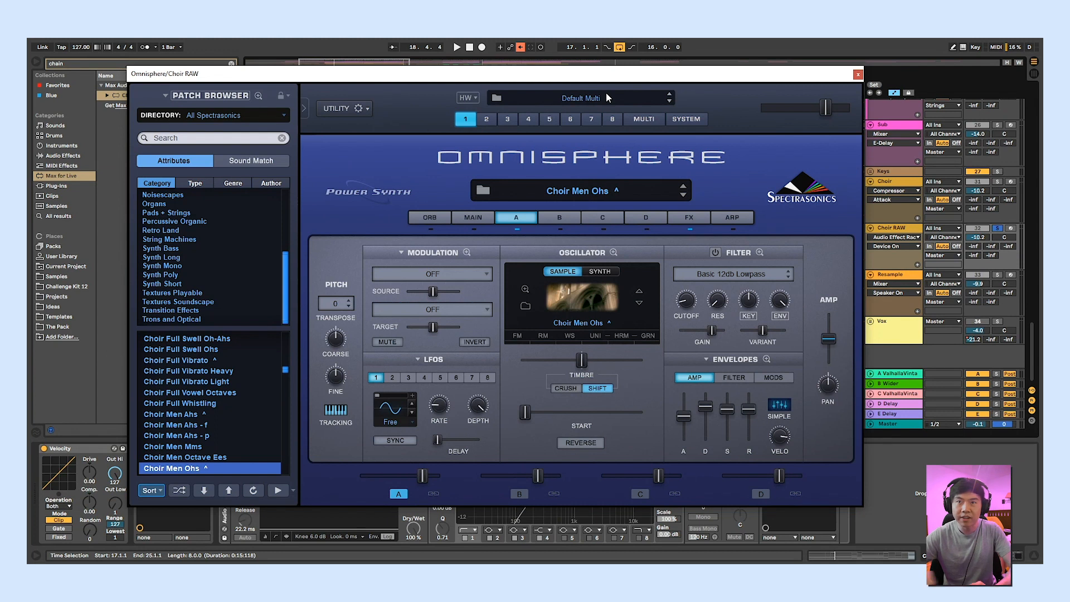
left_click_drag(626, 74, 565, 40)
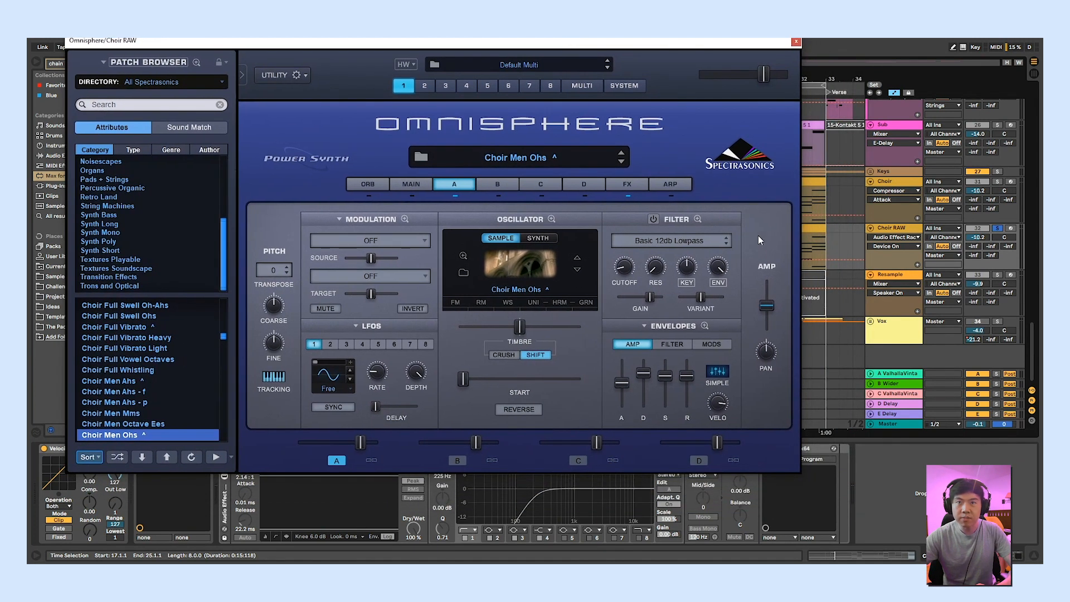
left_click(636, 187)
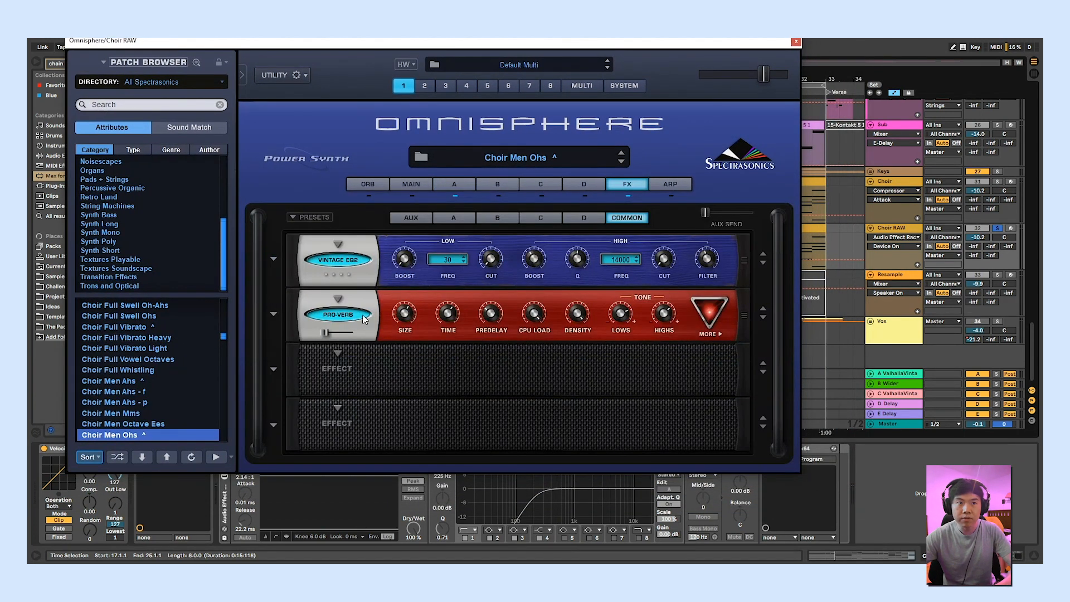
left_click(338, 301)
left_click(460, 184)
left_click_drag(686, 377, 697, 440)
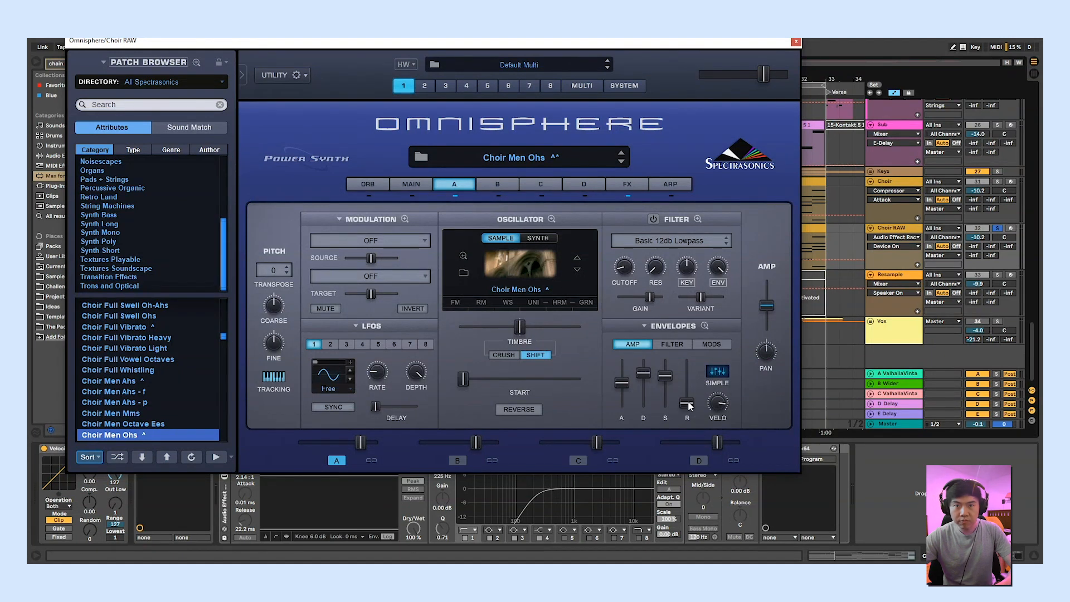
left_click_drag(623, 382, 630, 452)
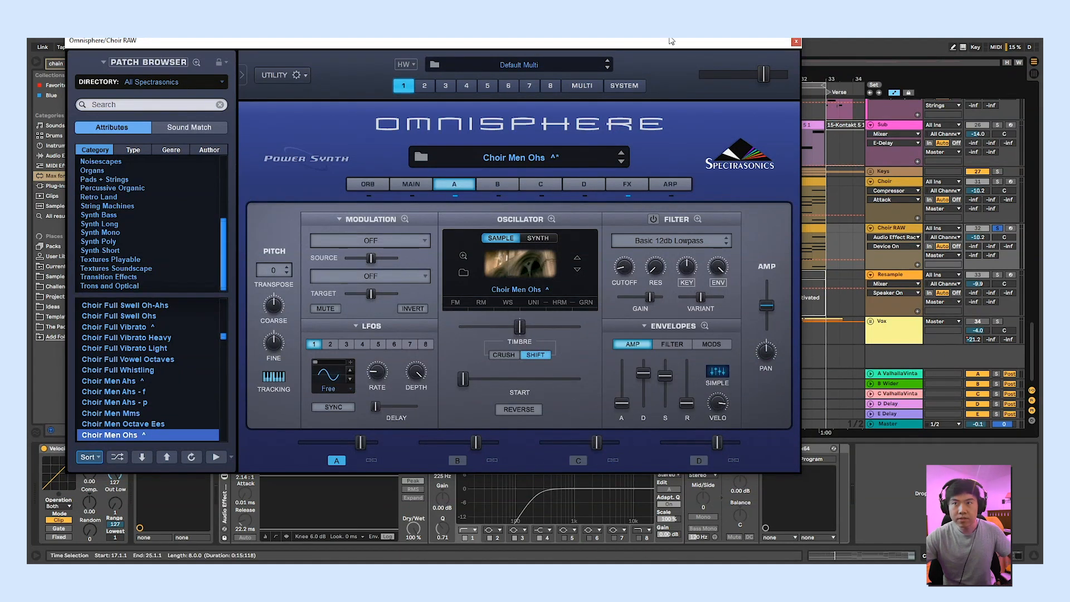
Audition the shortened choir sound, move the oscillator's sample start to about a third of its range, and close Omnisphere.
left_click_drag(669, 44, 712, 307)
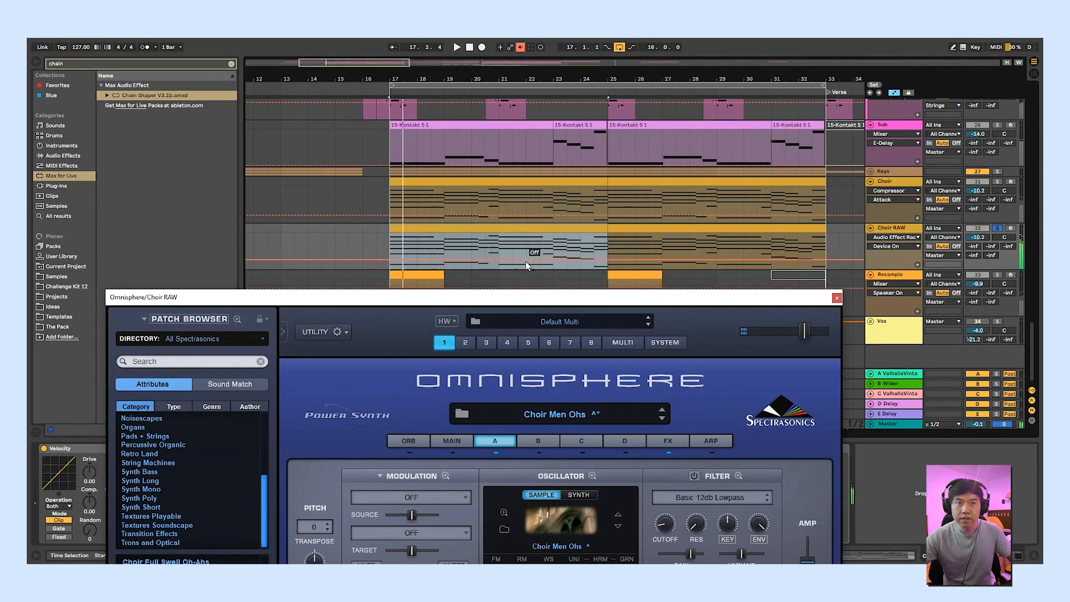
left_click_drag(588, 303, 577, 56)
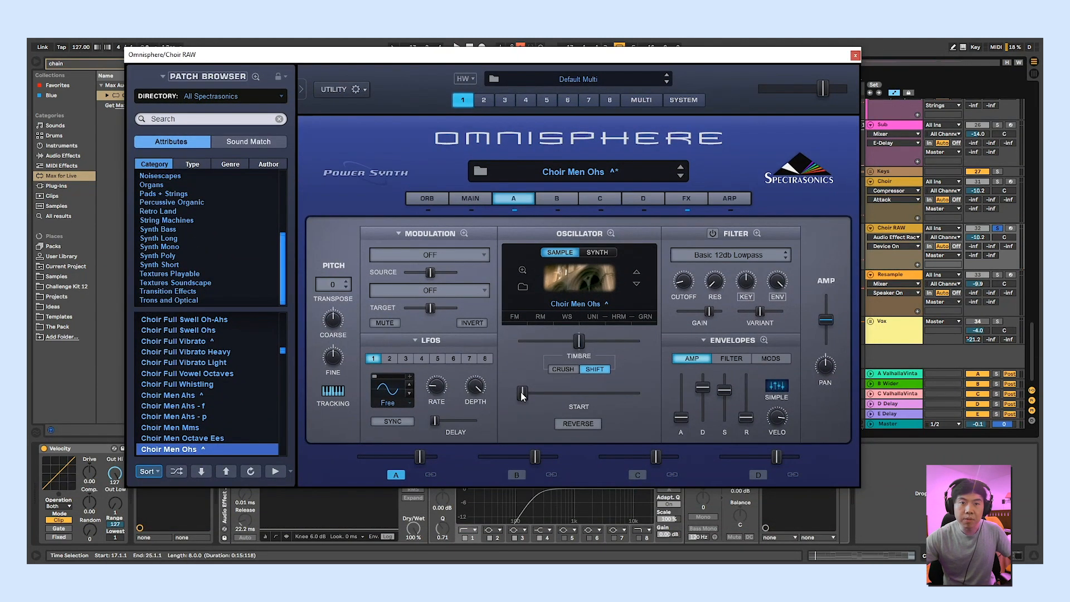
left_click_drag(522, 396, 559, 397)
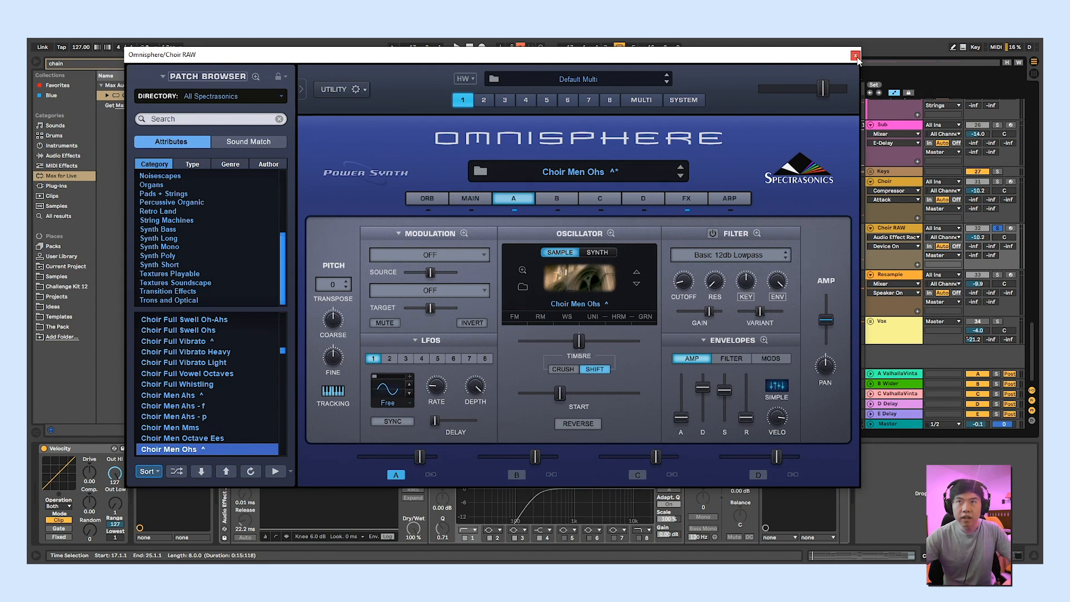
left_click(855, 55)
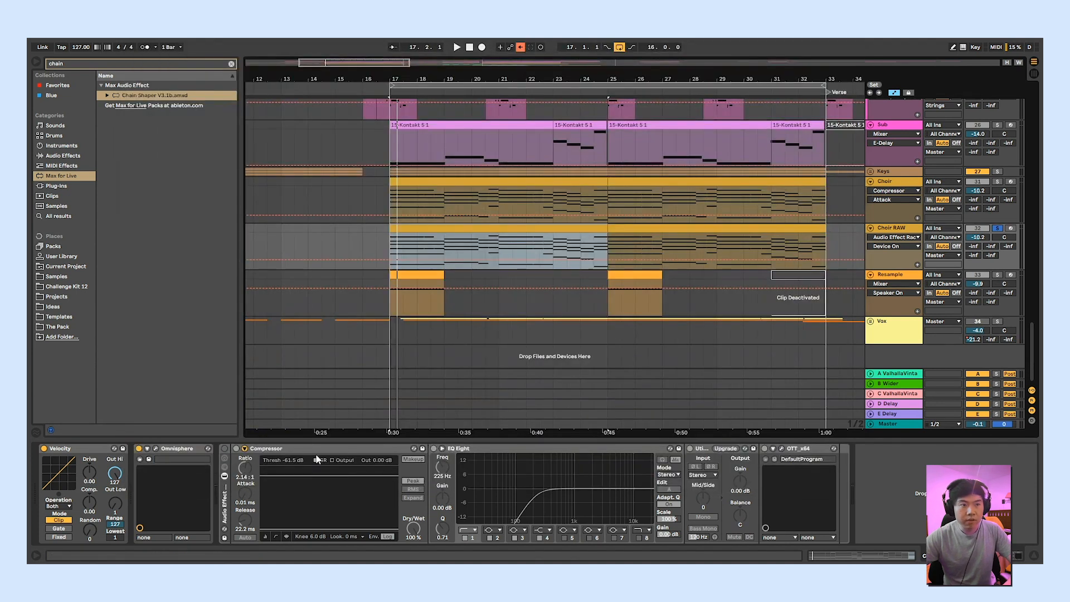
Enable the Audio Effect Rack on Choir RAW and play the clip through its EQ Eight.
left_click(224, 448)
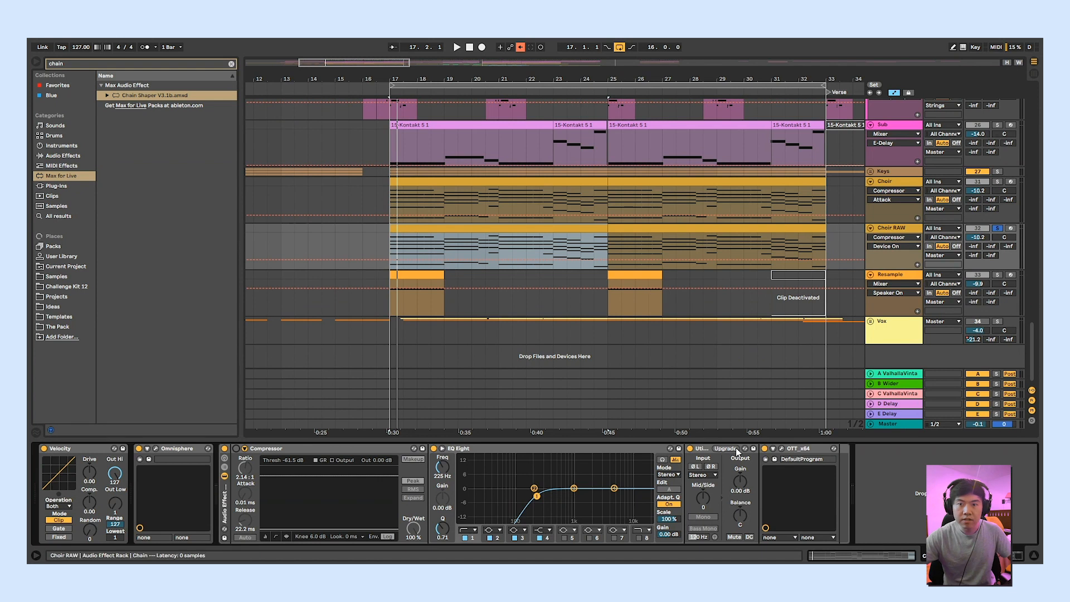
left_click(479, 453)
key("space")
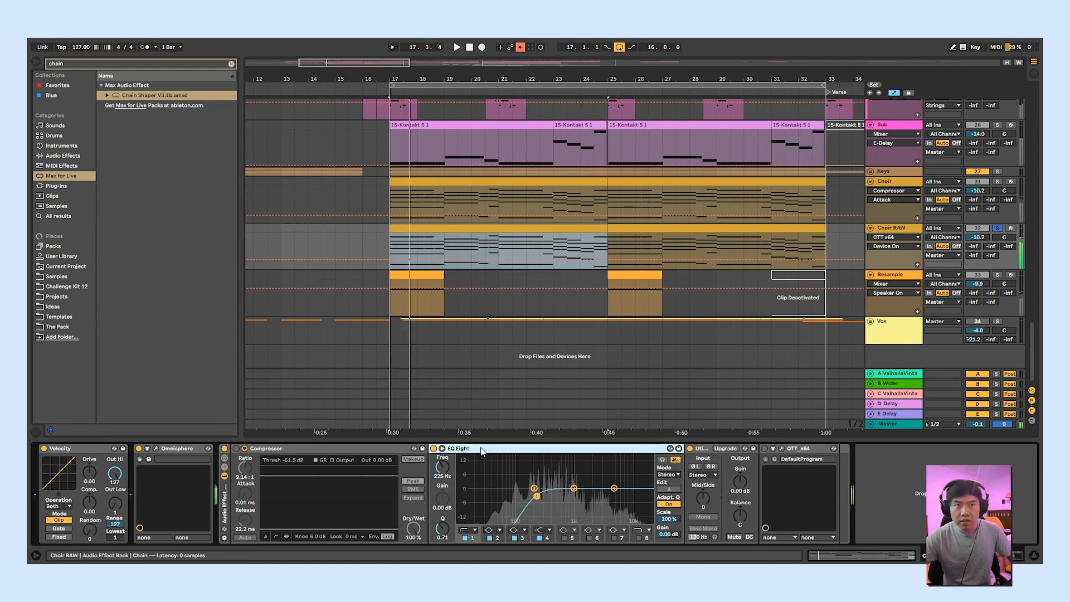
key("space")
Open the OTT compressor on Choir RAW and audition the clip while watching its multiband compression.
left_click(782, 449)
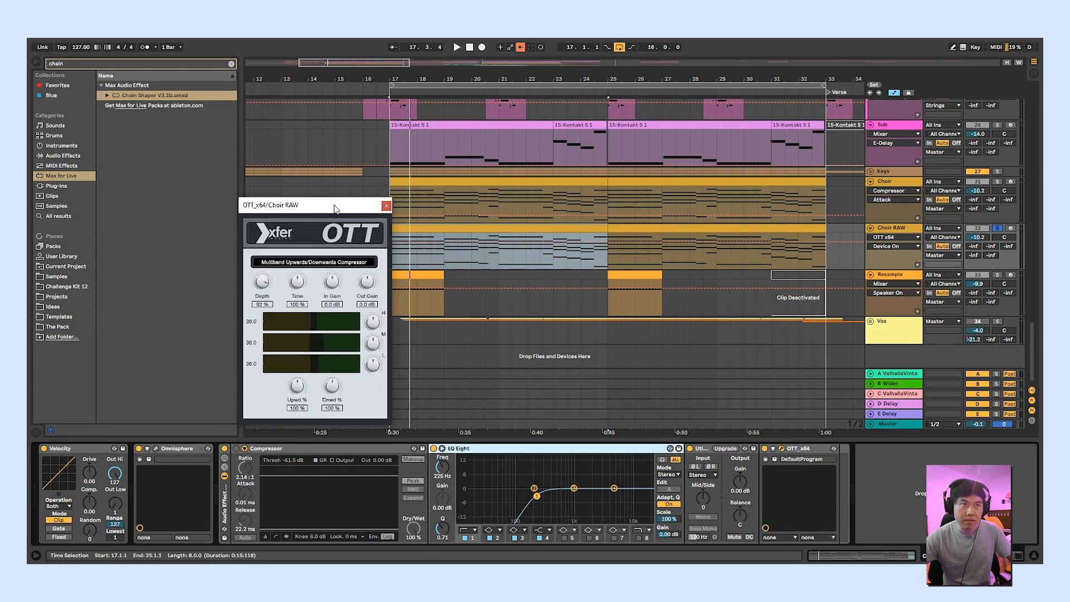
left_click_drag(335, 205, 332, 178)
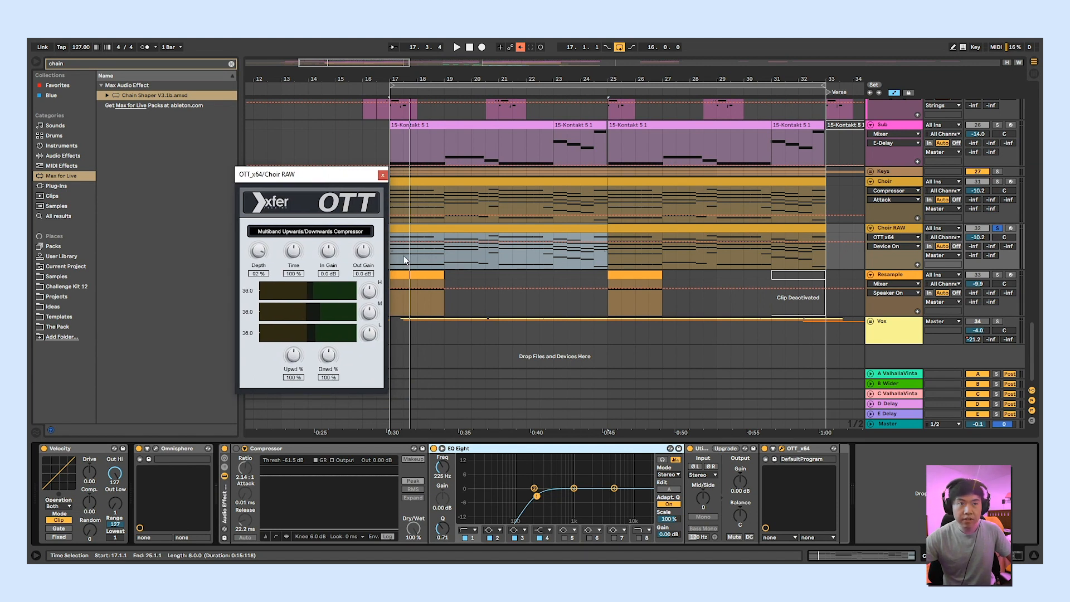
key("space")
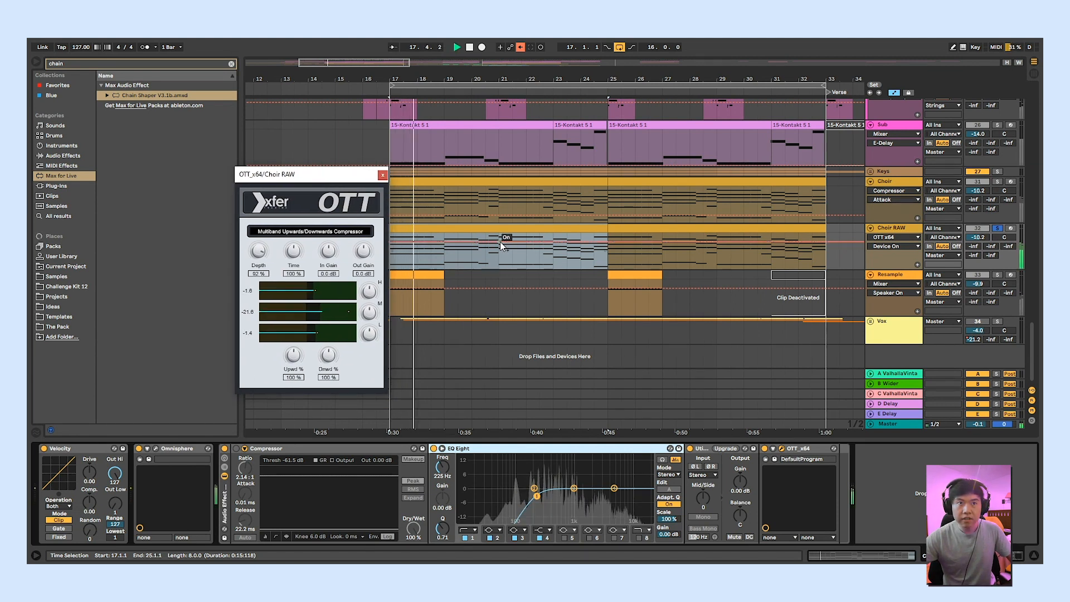
key("space")
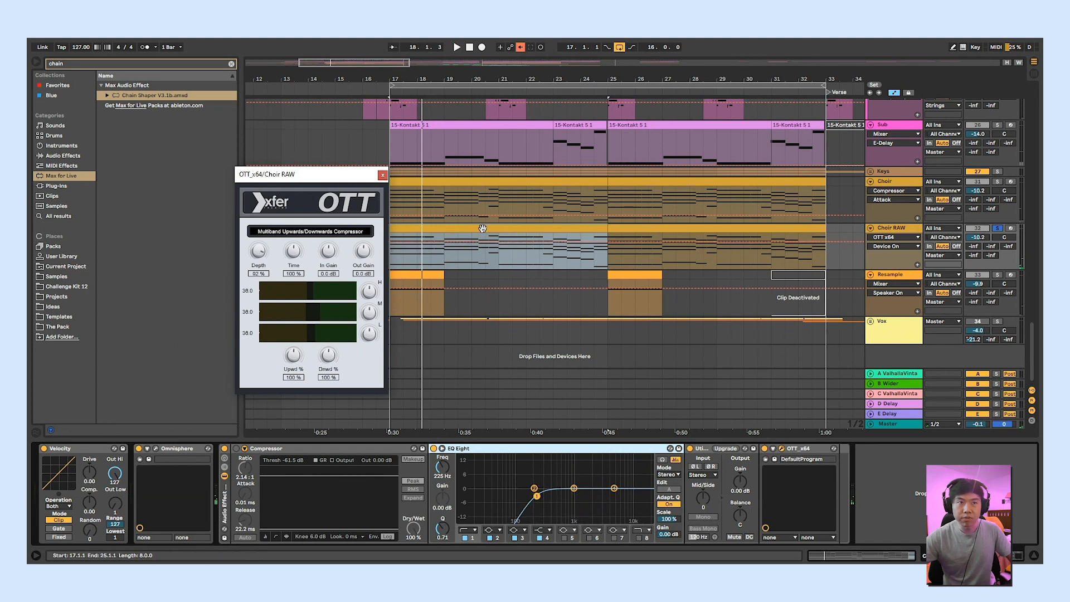
key("alt+Tab")
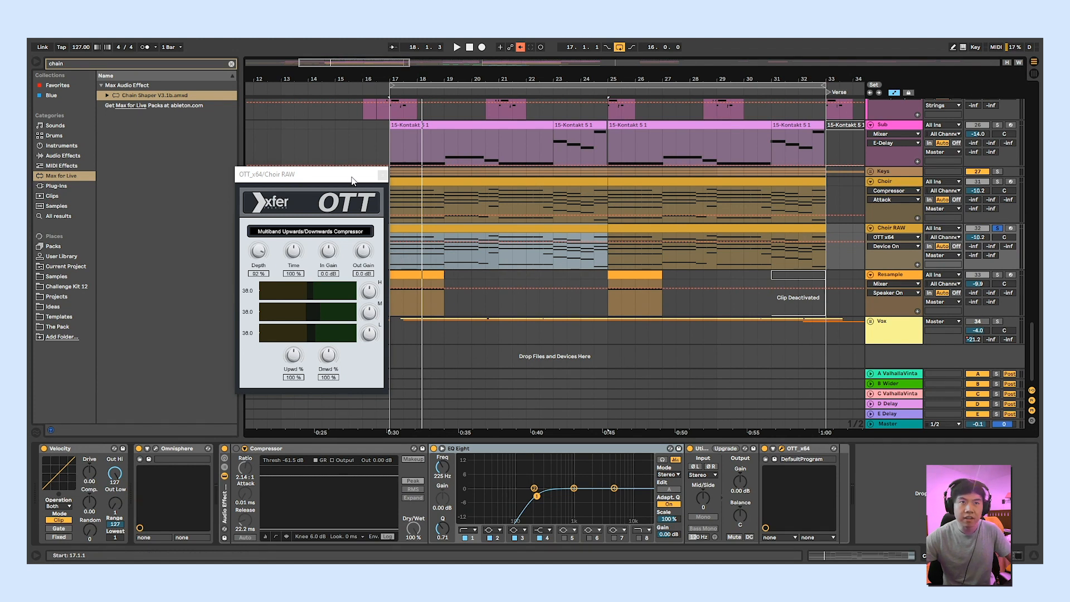
mouse_move(352, 180)
left_mouse_down()
mouse_move(335, 174)
mouse_move(345, 169)
left_mouse_up()
key("space")
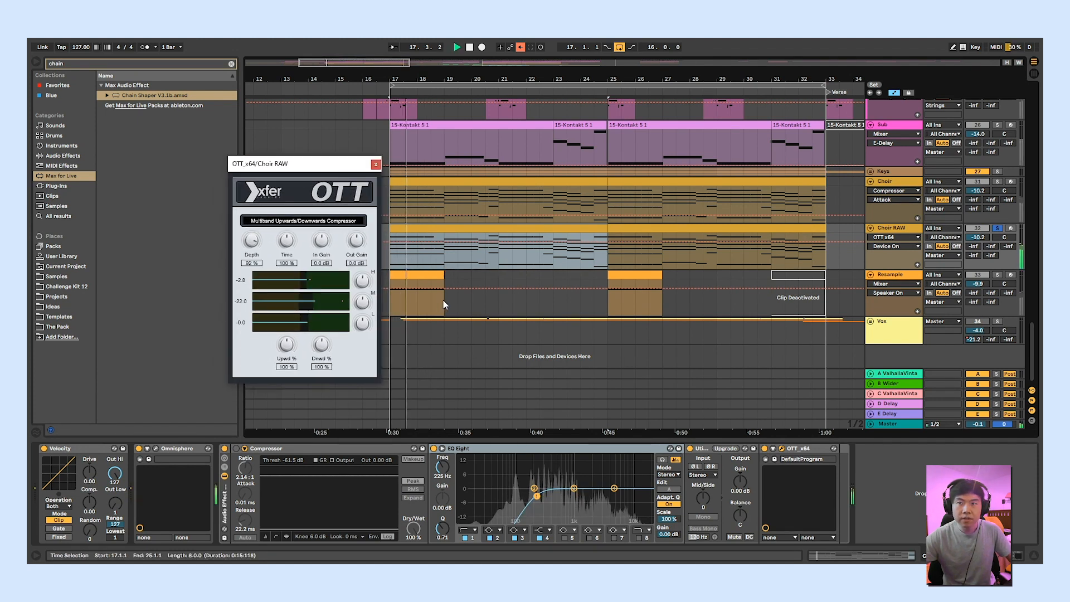
key("space")
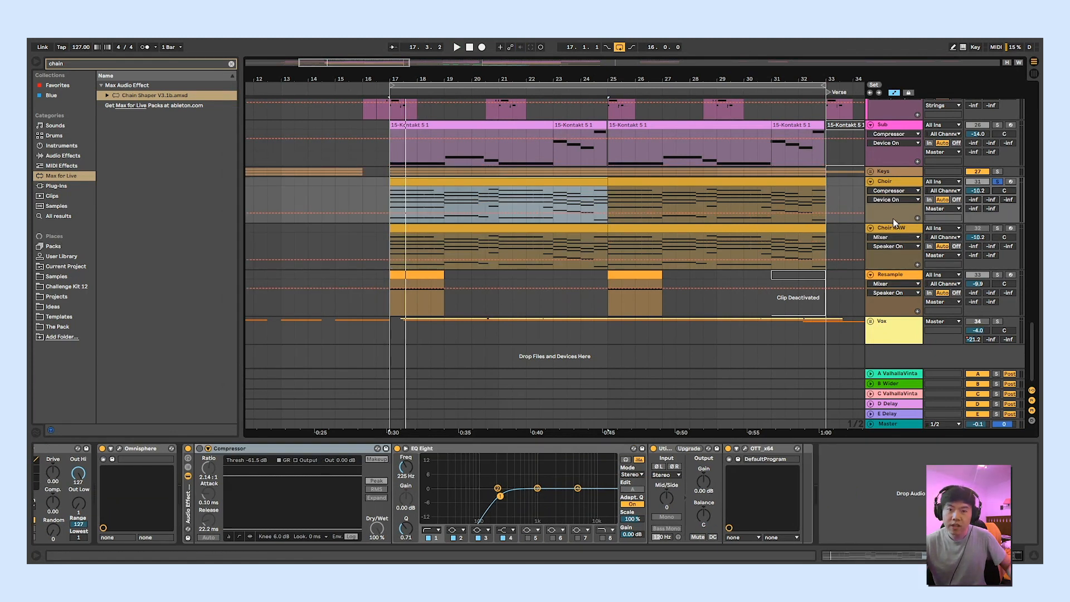
Examine the notes of the Choir clip and play the section from bar 17 while reviewing the other tracks.
key("shift+Tab")
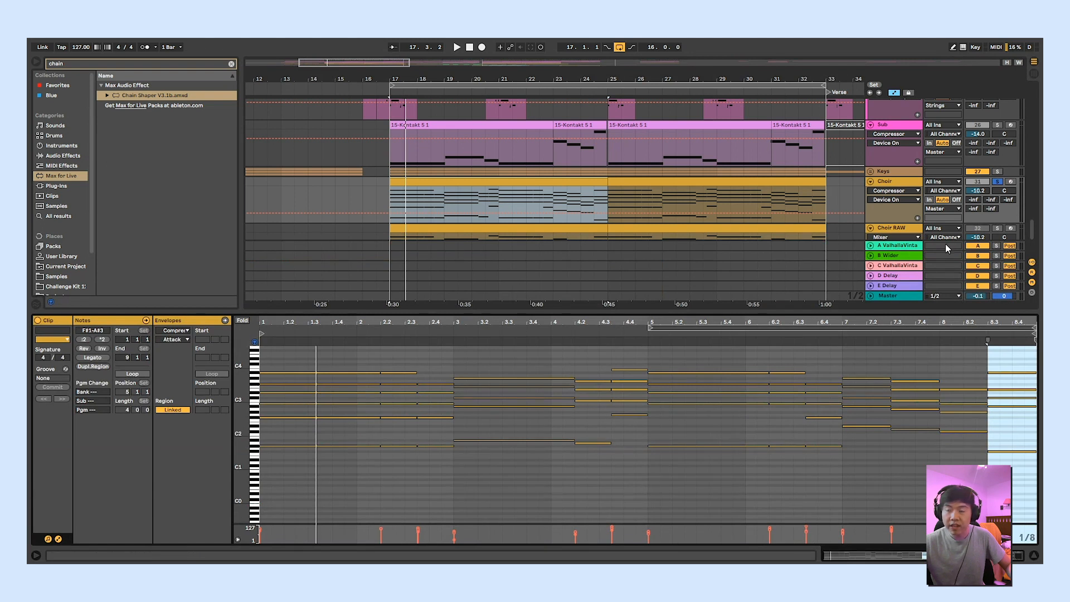
key("space")
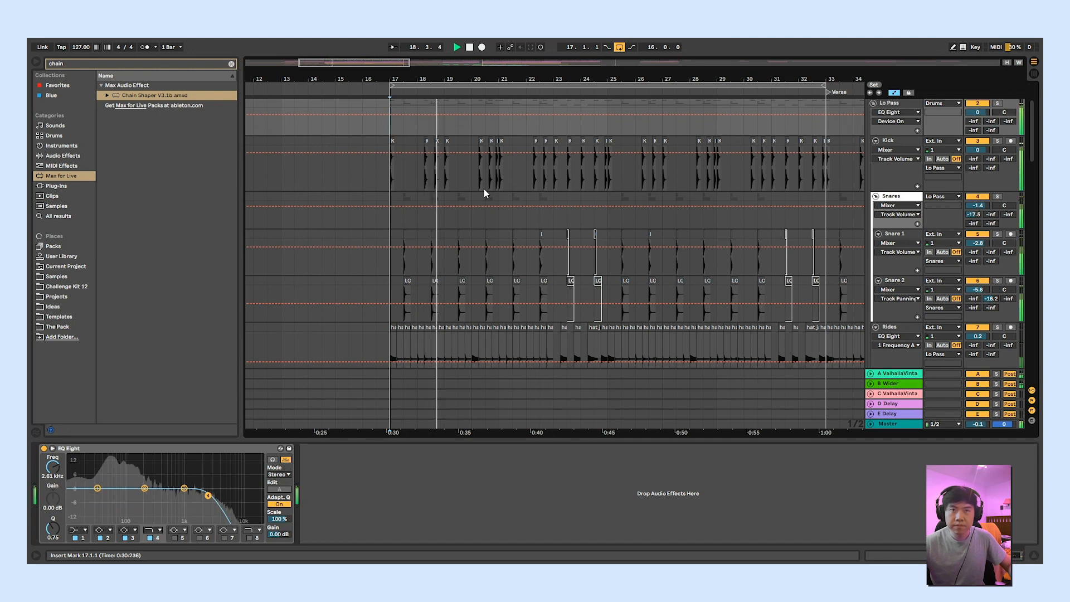
scroll(484, 193, "down", 10)
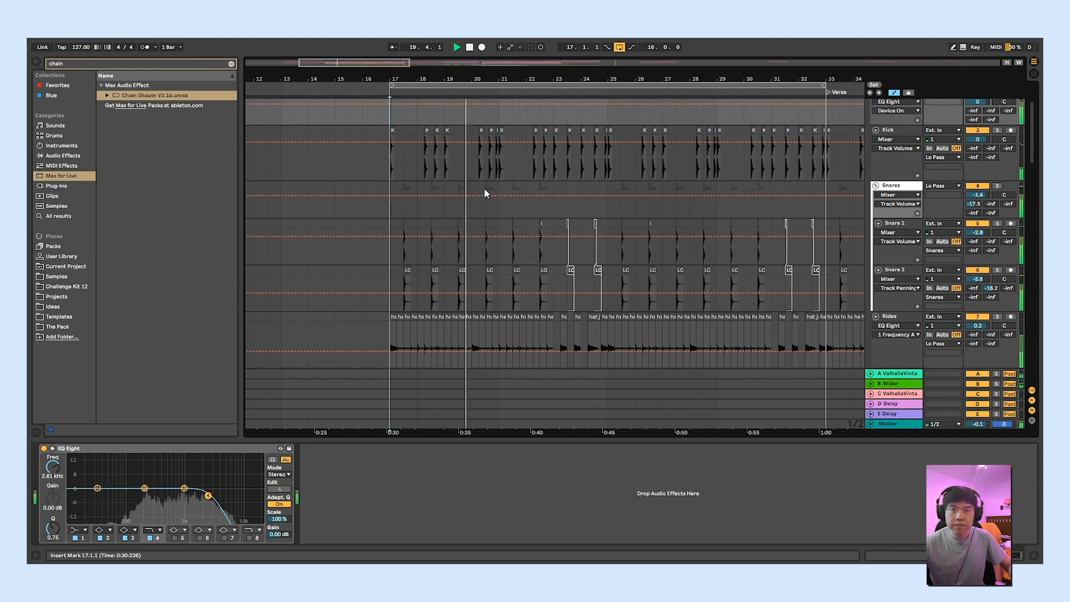
scroll(579, 213, "down", 5)
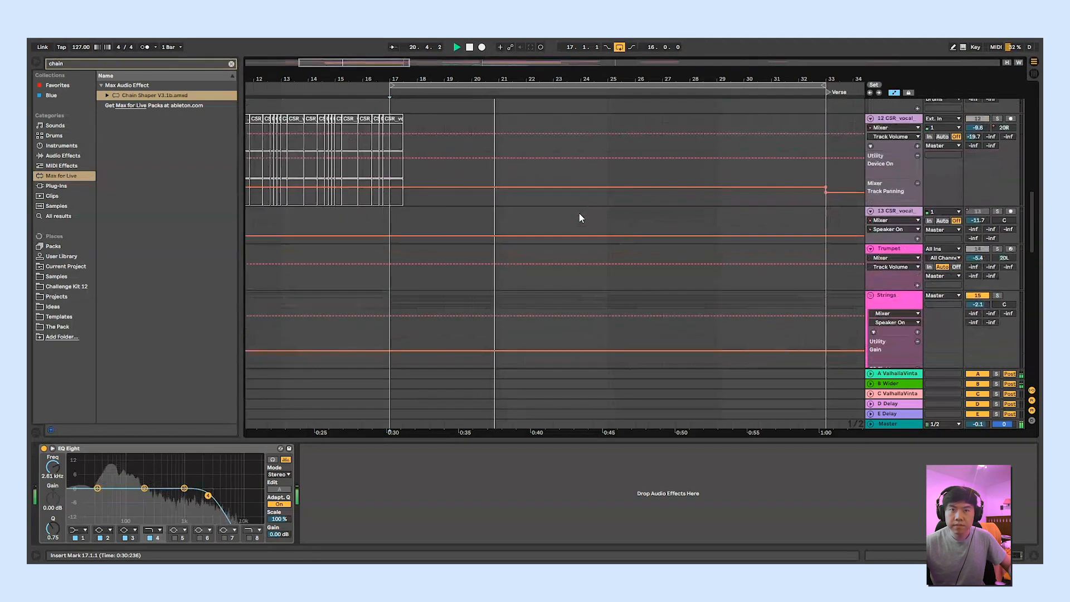
Select the first Piano and Rhodes clips at bar 1 together, and solo the Keys group for playback.
left_click(312, 217)
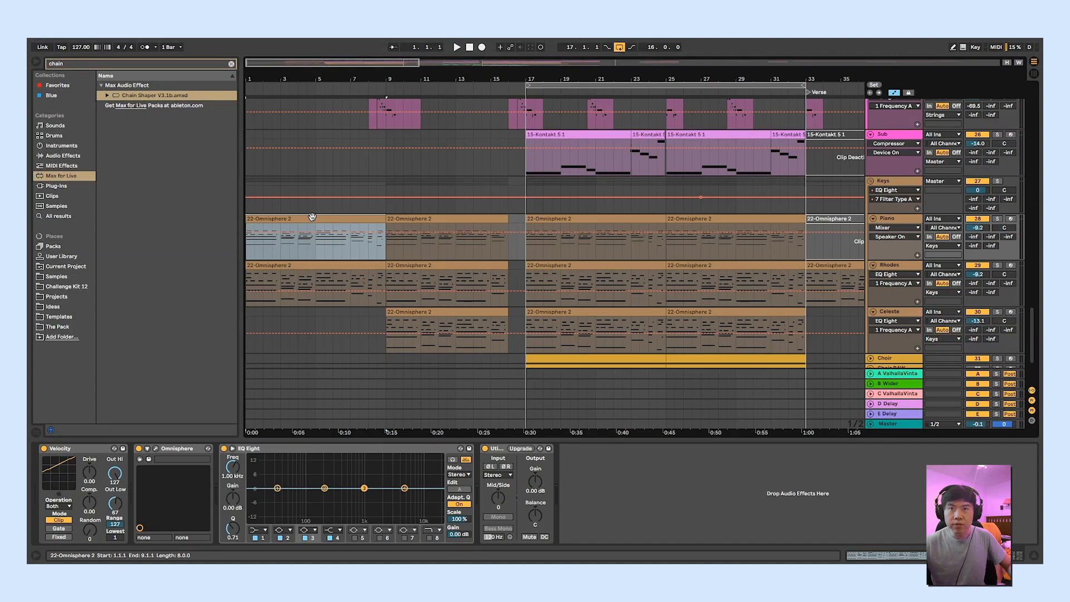
scroll(565, 267, "up", 1)
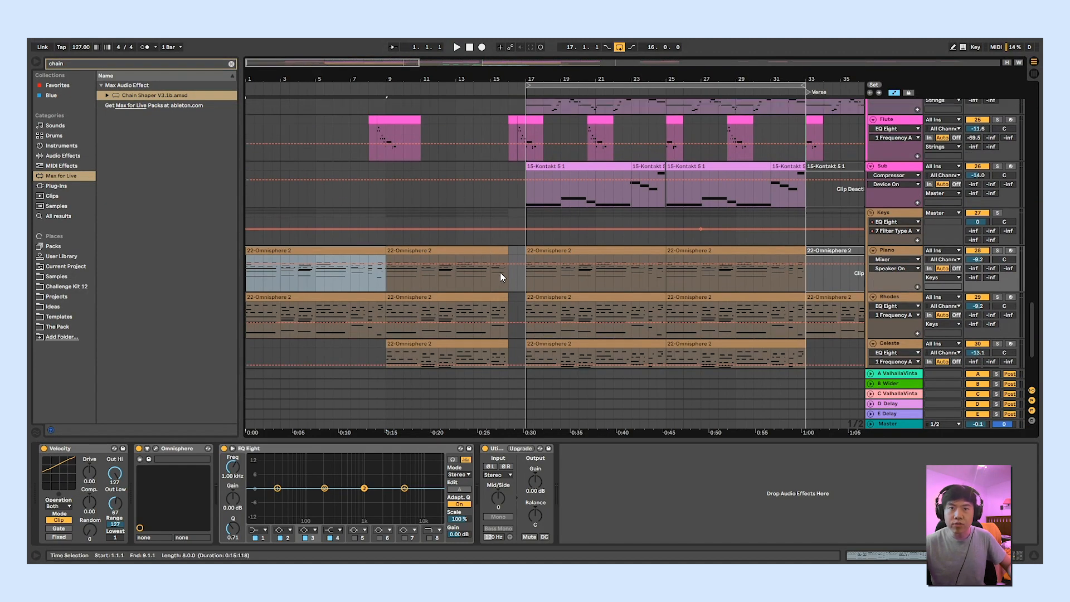
left_click_drag(509, 278, 524, 283)
left_click(507, 251)
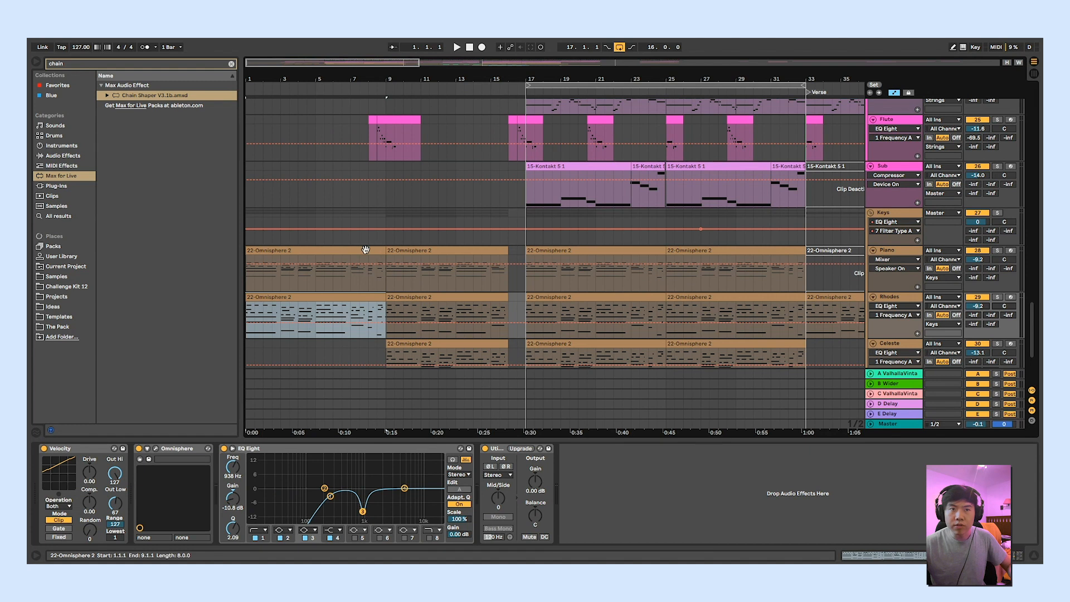
left_click(366, 250)
left_click(370, 302, "shift")
left_click(374, 297, "shift")
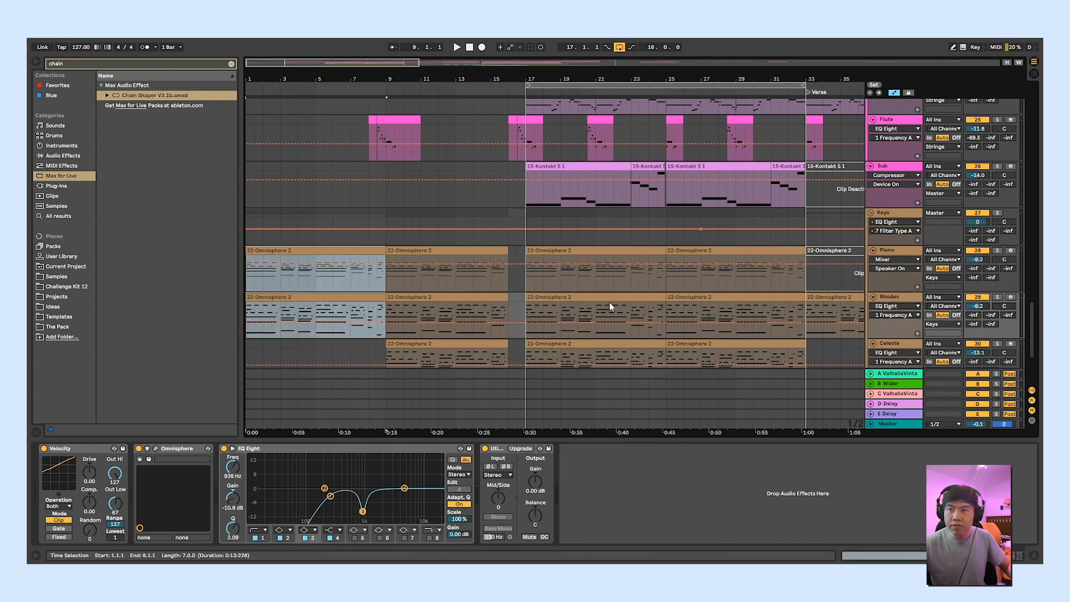
left_click(997, 213)
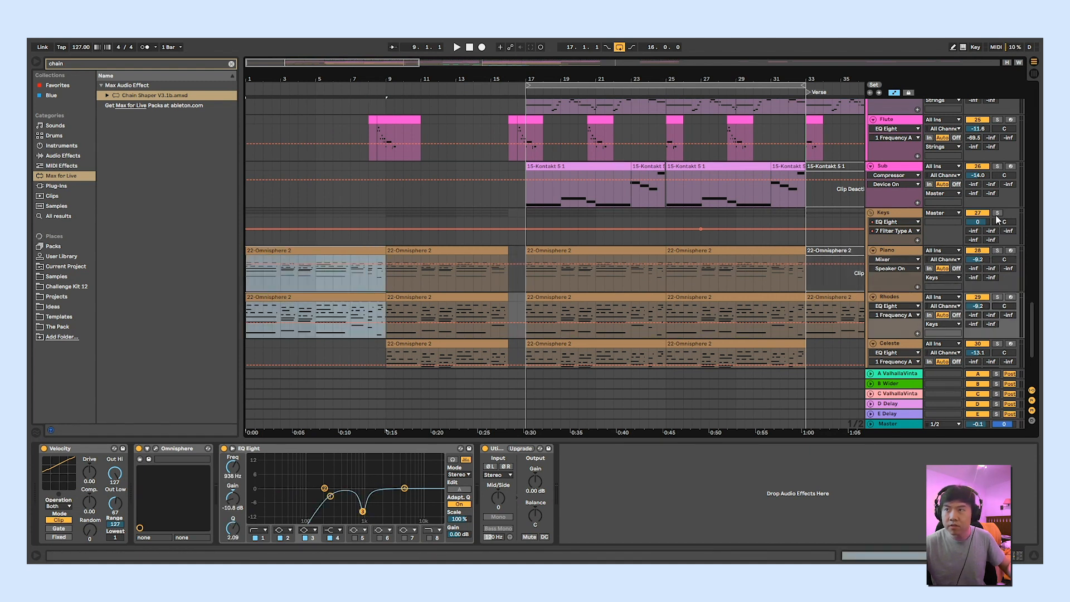
key("space")
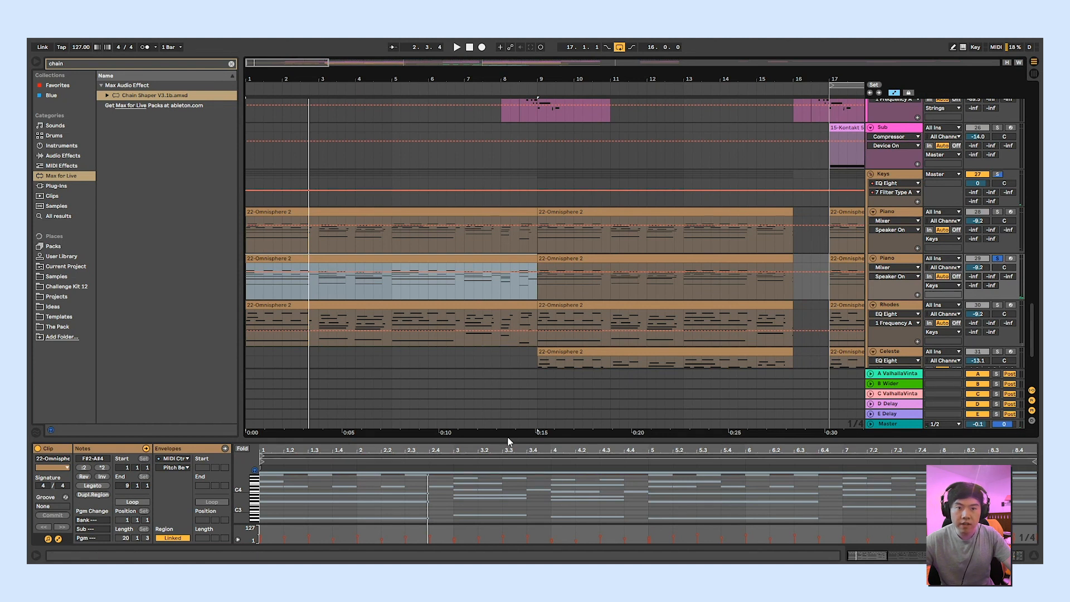
Enlarge the note editor of the duplicated Piano track's first clip and show the Groove Pool.
left_click_drag(508, 439, 502, 273)
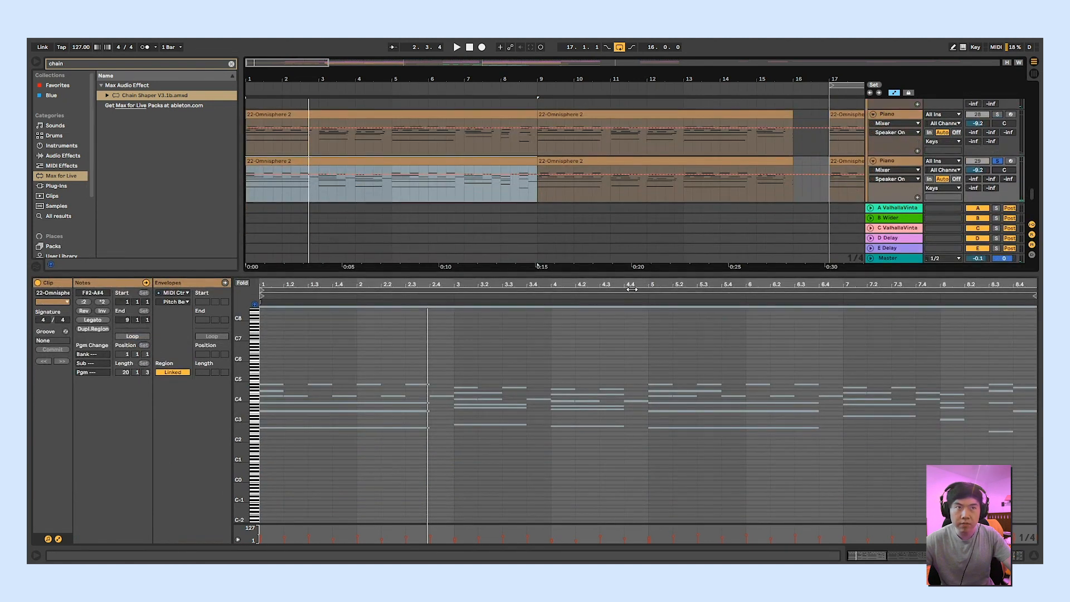
left_click_drag(630, 273, 644, 363)
left_click(39, 360)
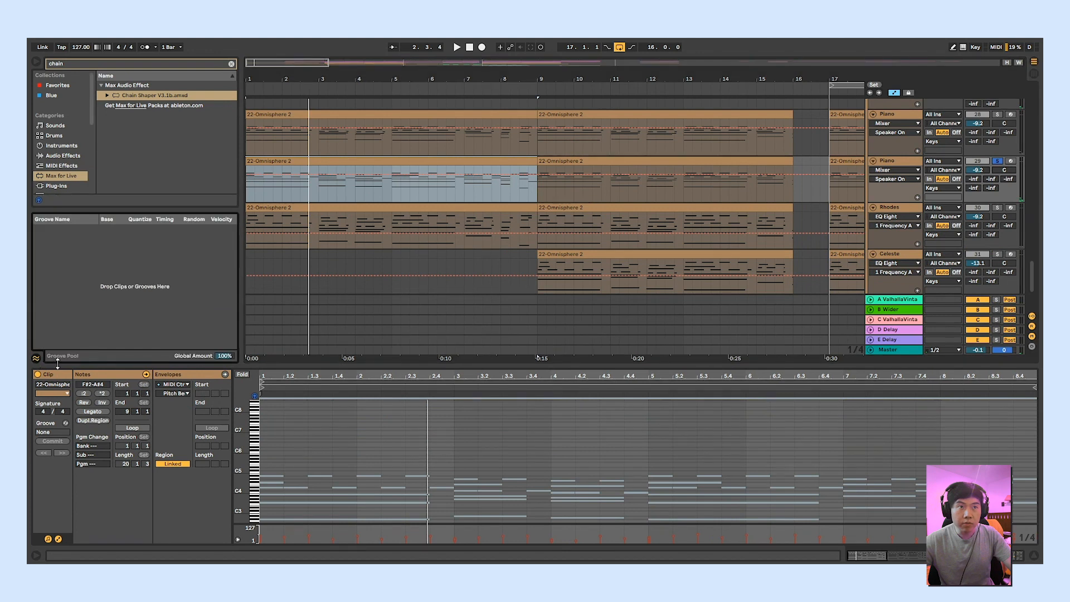
Extract the groove of the duplicated Piano track's first clip into the Groove Pool, set its Random to 100 %, and audition the clip.
left_click_drag(279, 198, 128, 274)
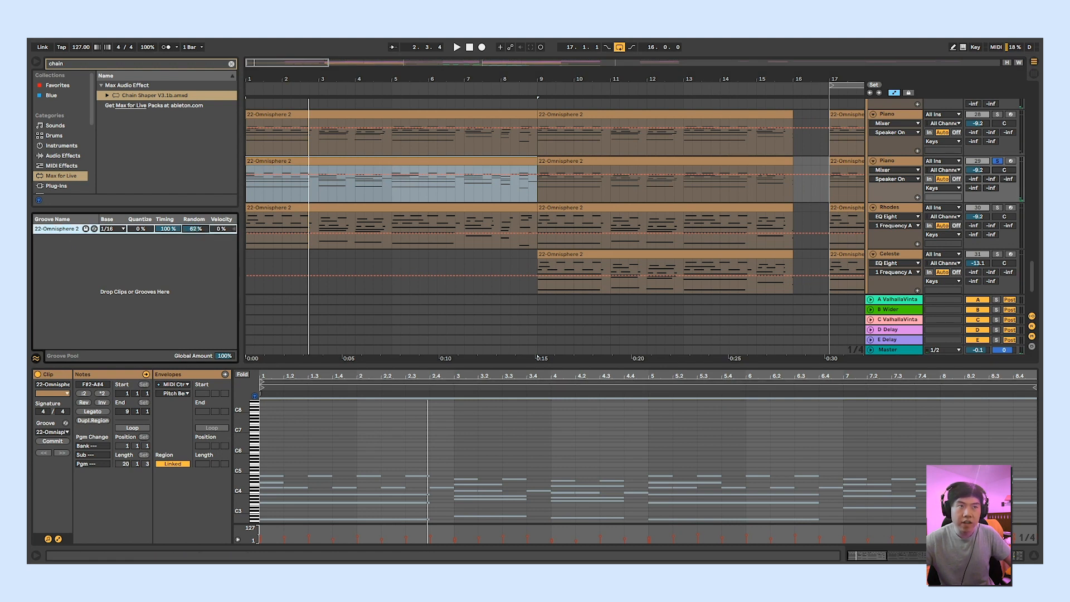
key("space")
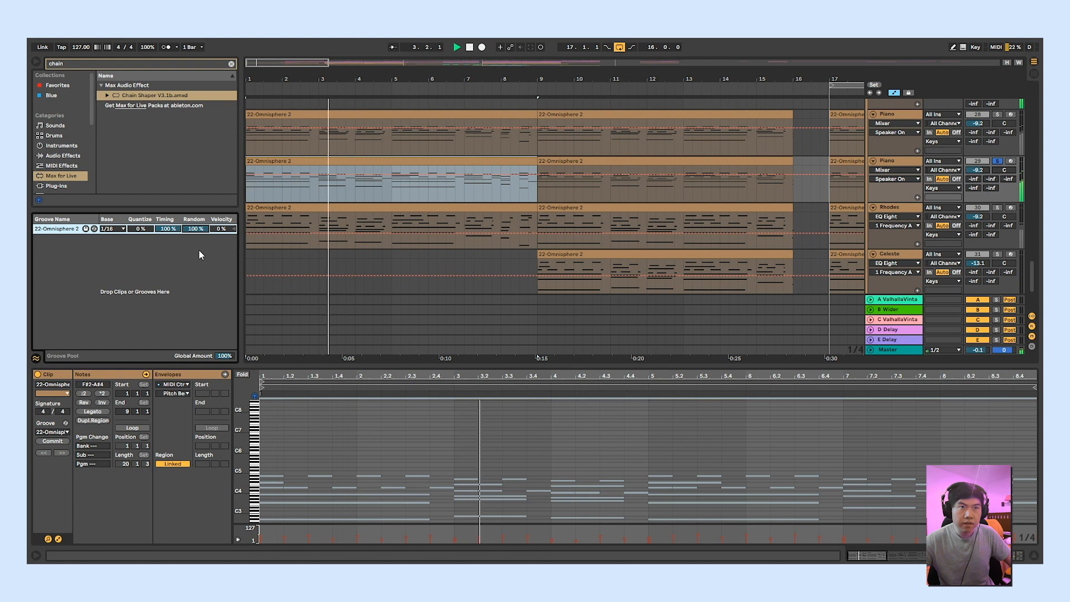
key("space")
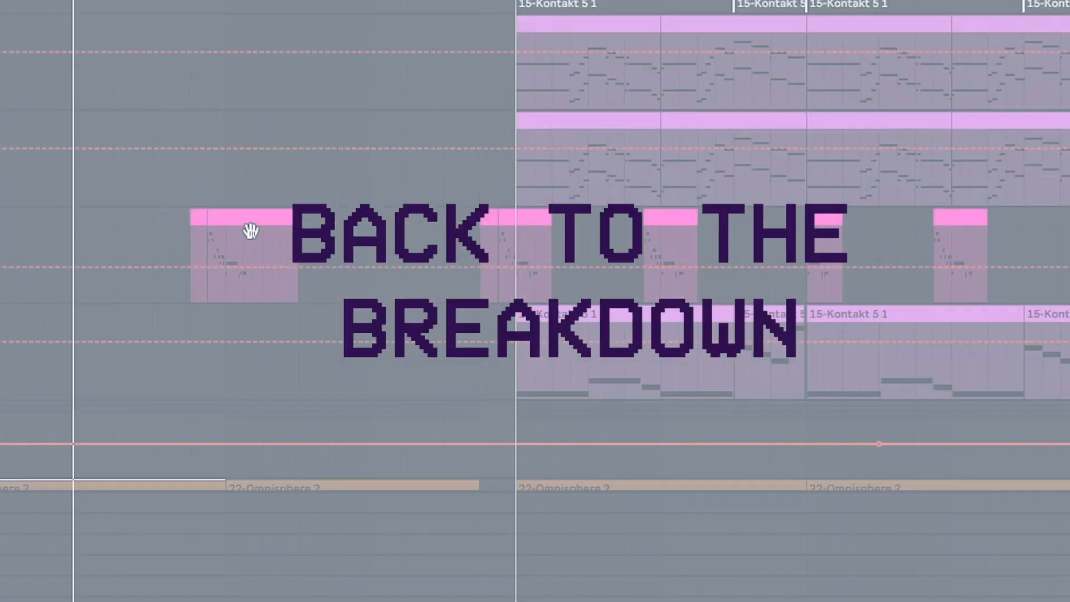
Solo the Guitar track below the Harp and audition its part from bar 9.
scroll(249, 231, "up", 10)
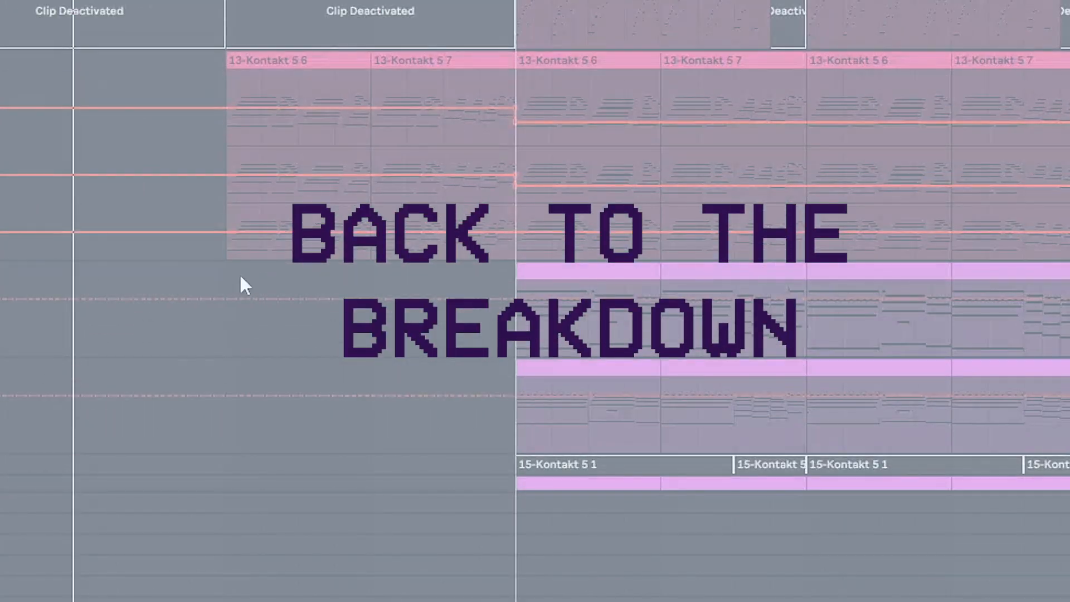
scroll(358, 340, "up", 10)
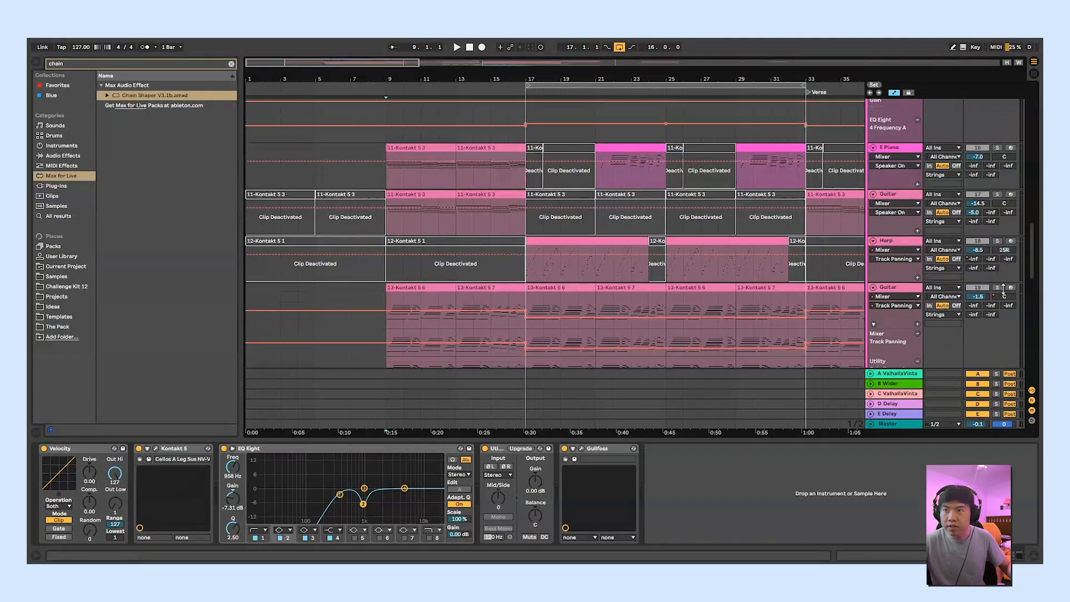
scroll(1003, 286, "down", 3)
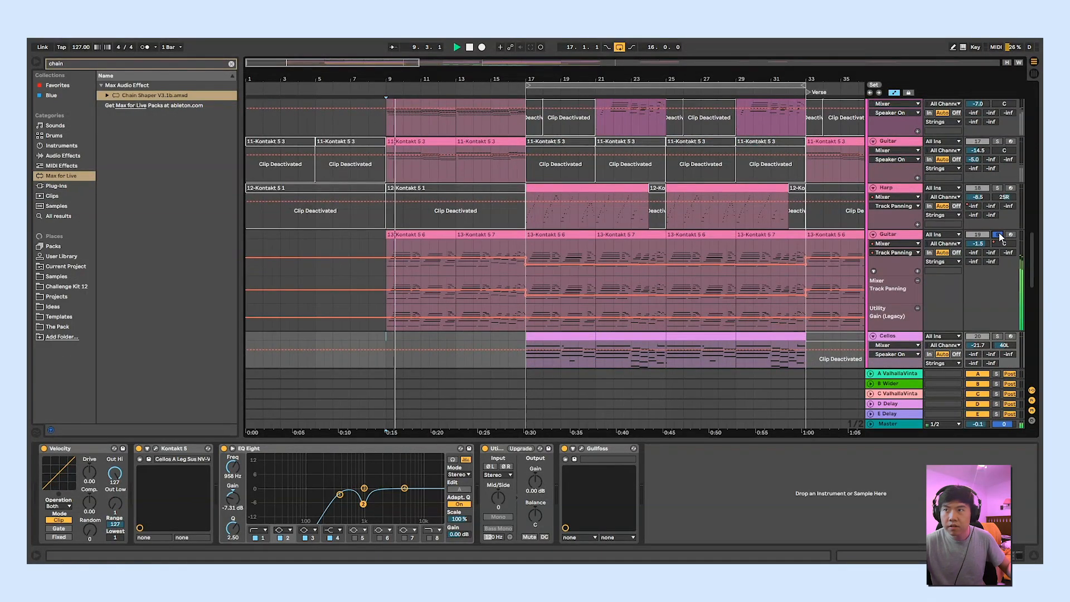
scroll(984, 235, "up", 5)
scroll(998, 259, "up", 2)
scroll(997, 259, "down", 3)
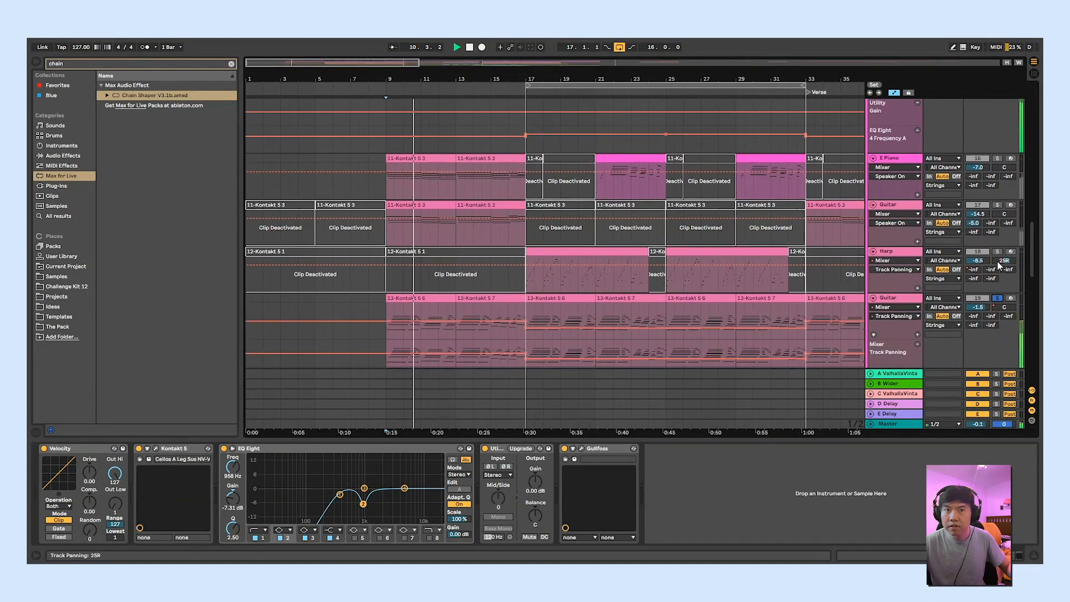
key("space")
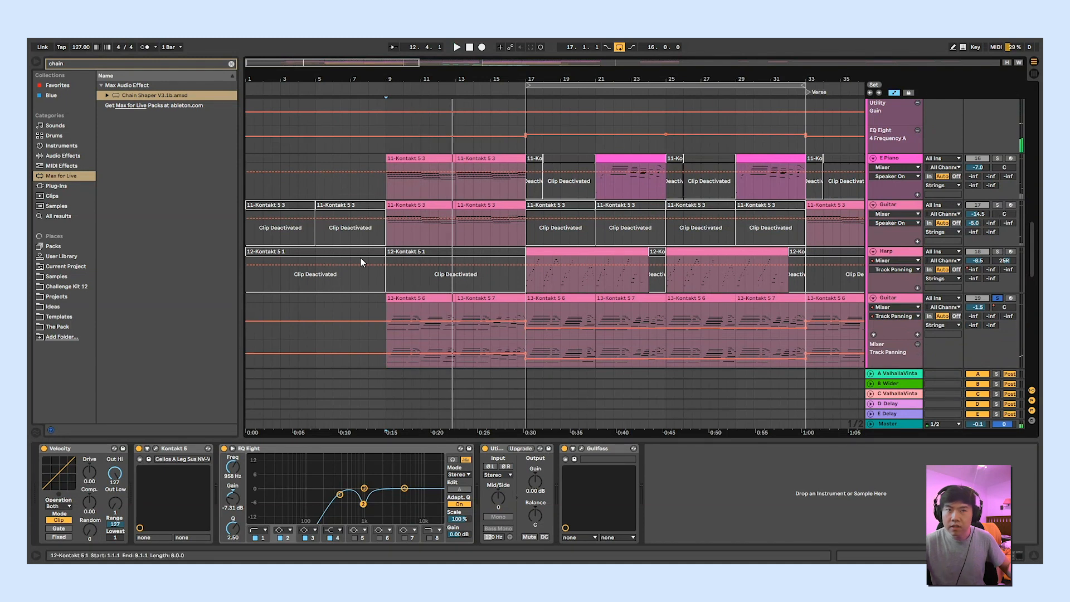
Add the E Piano and the Guitar track above the Harp to the solo, and audition all three parts from bar 9.
left_click(416, 262)
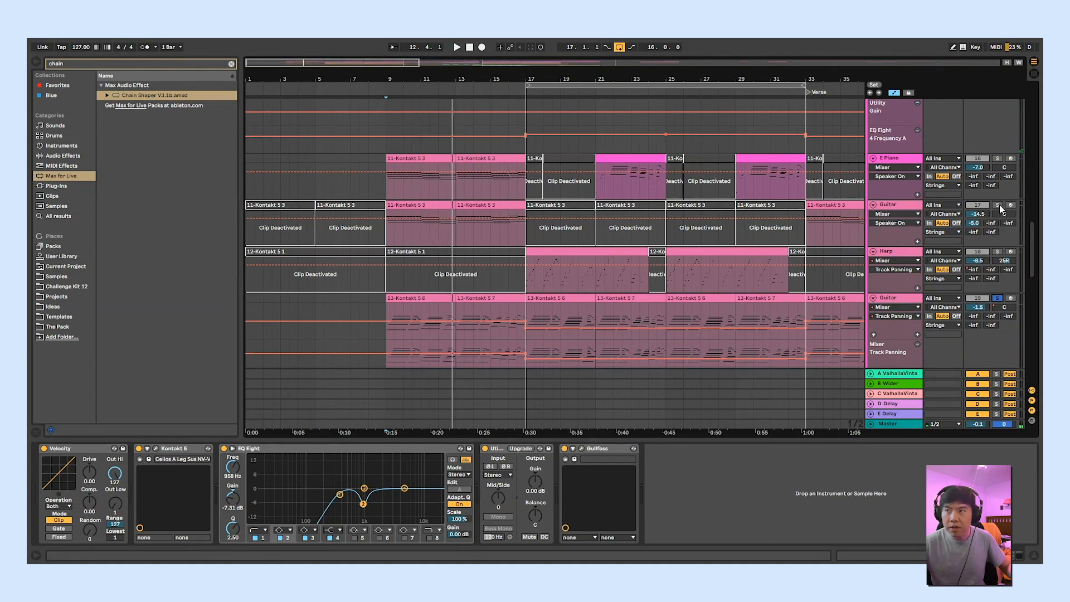
key("space")
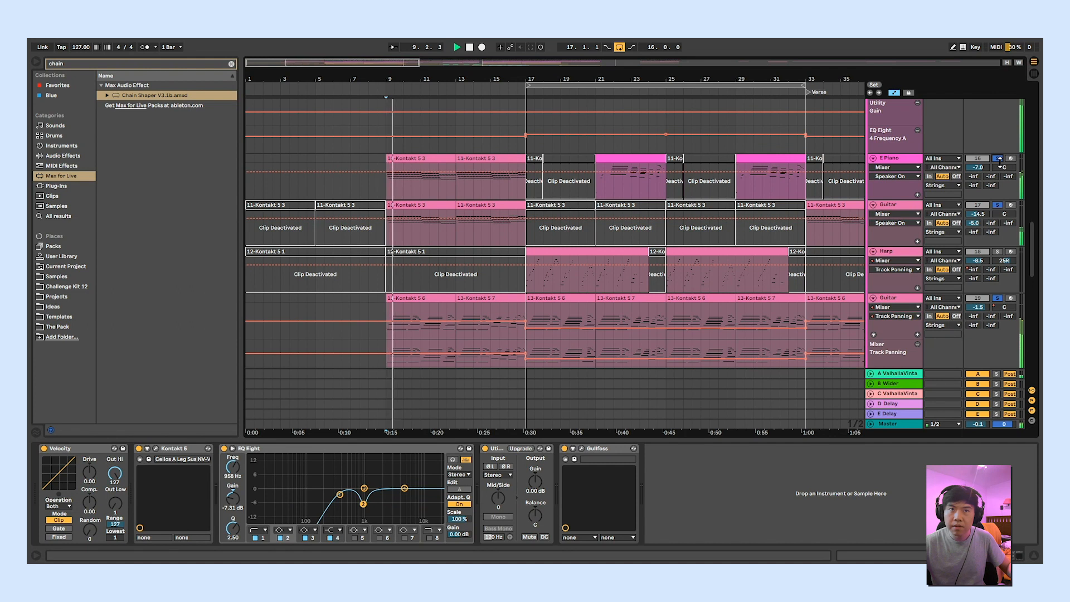
left_click(997, 159)
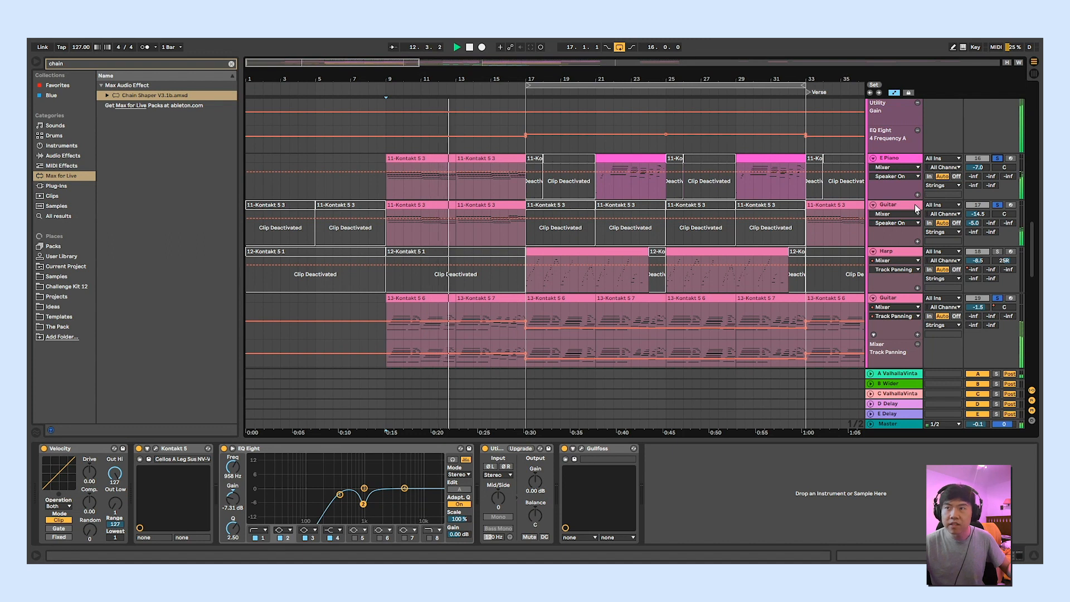
scroll(914, 204, "down", 5)
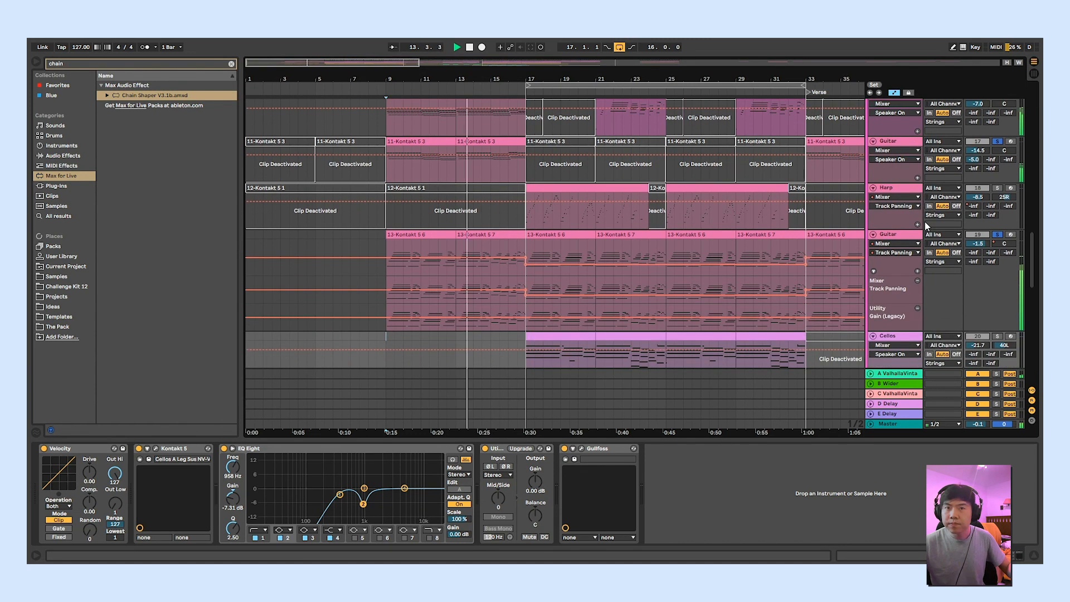
scroll(923, 224, "down", 2)
key("space")
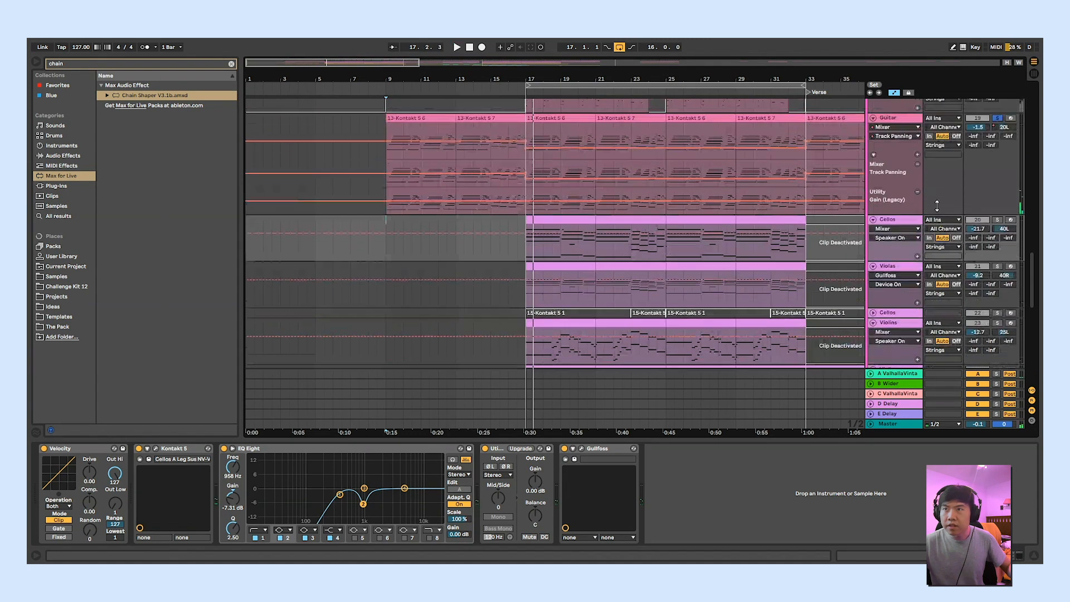
Clear the solos on the E Piano and both Guitar tracks.
scroll(966, 250, "up", 3)
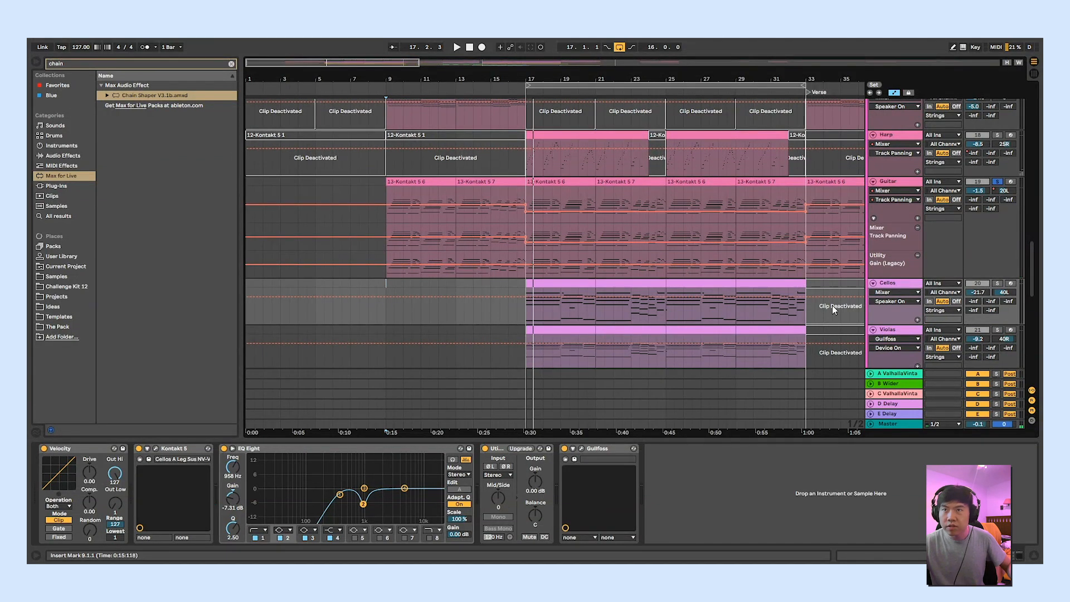
scroll(833, 311, "up", 5)
left_click(997, 308)
scroll(616, 229, "down", 5)
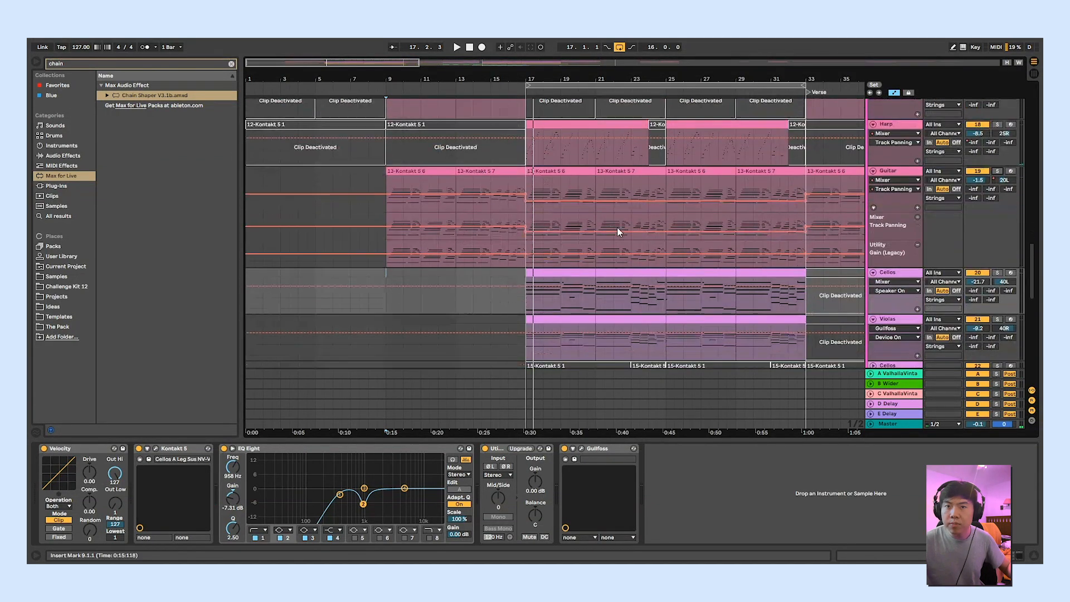
Play the full breakdown and examine how the Cellos, Violas, Violins, Flute and Sub clips are arranged across the sections.
scroll(617, 232, "down", 2)
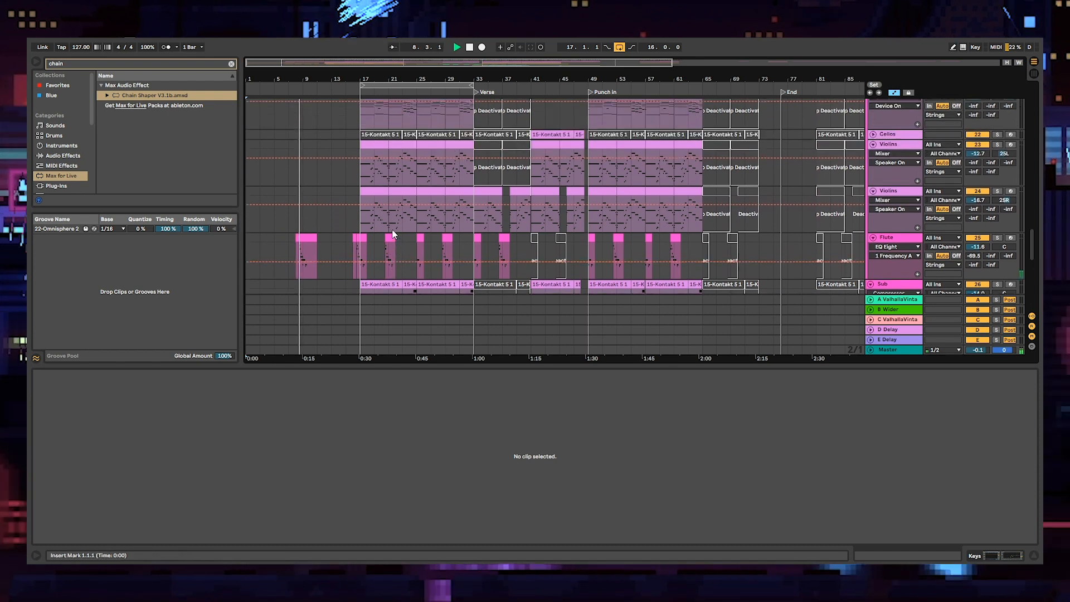
scroll(392, 229, "up", 1)
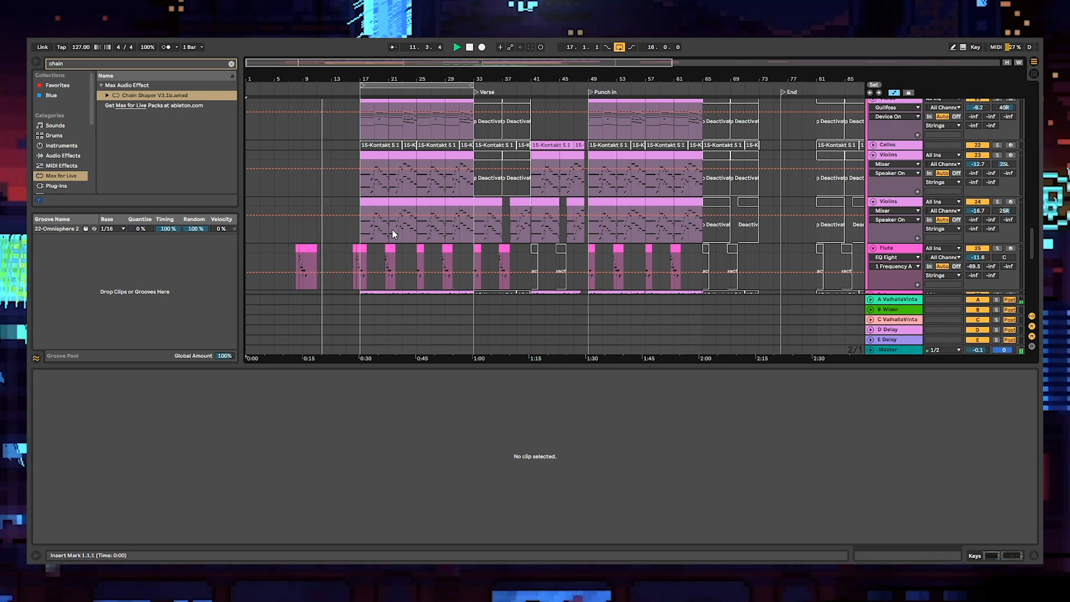
scroll(392, 234, "up", 5)
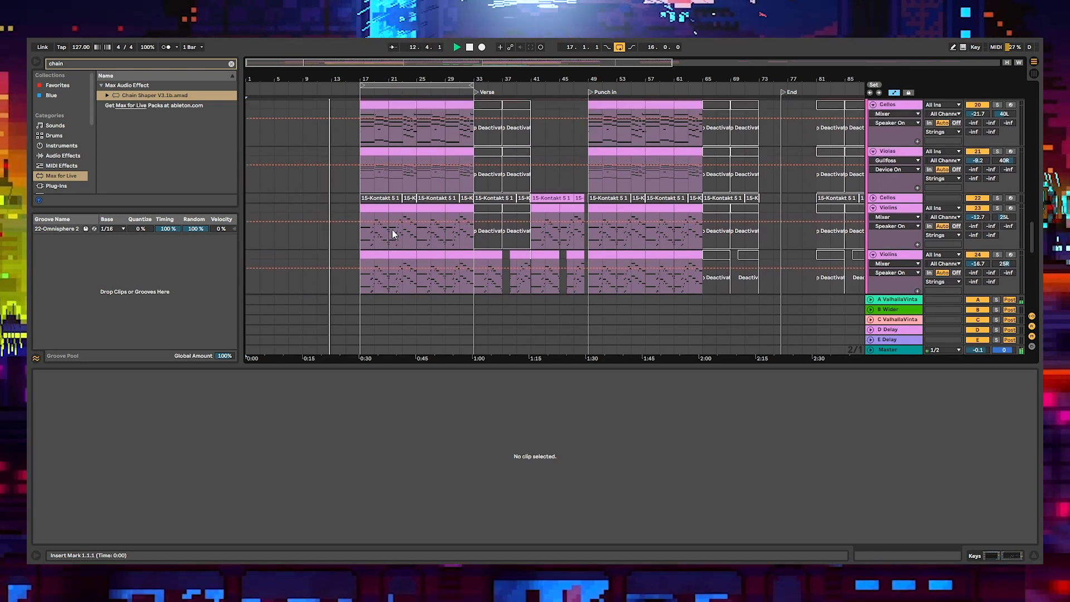
scroll(392, 232, "up", 5)
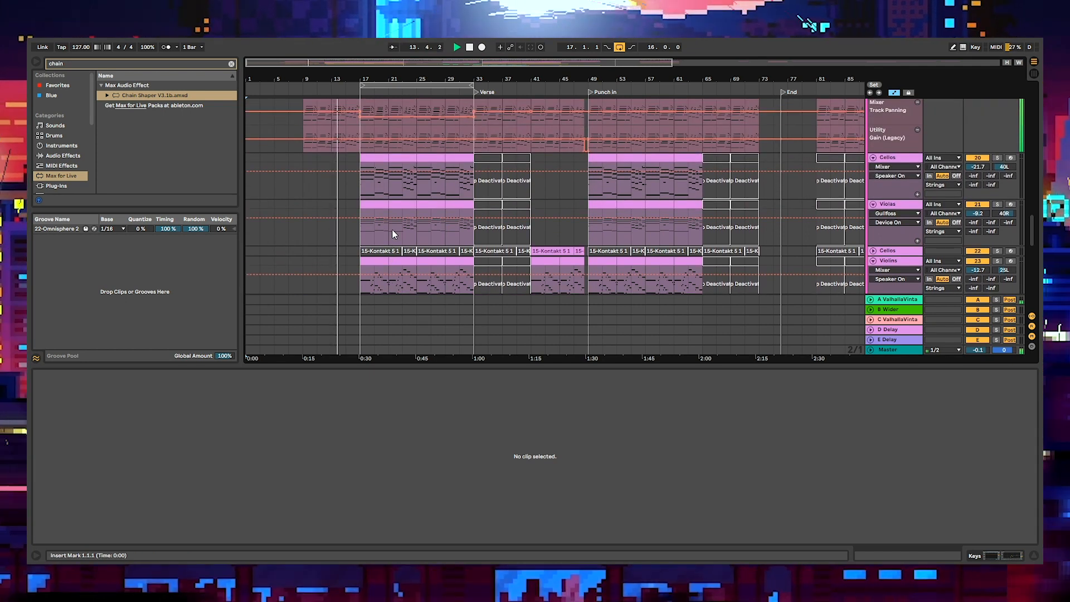
scroll(392, 234, "down", 10)
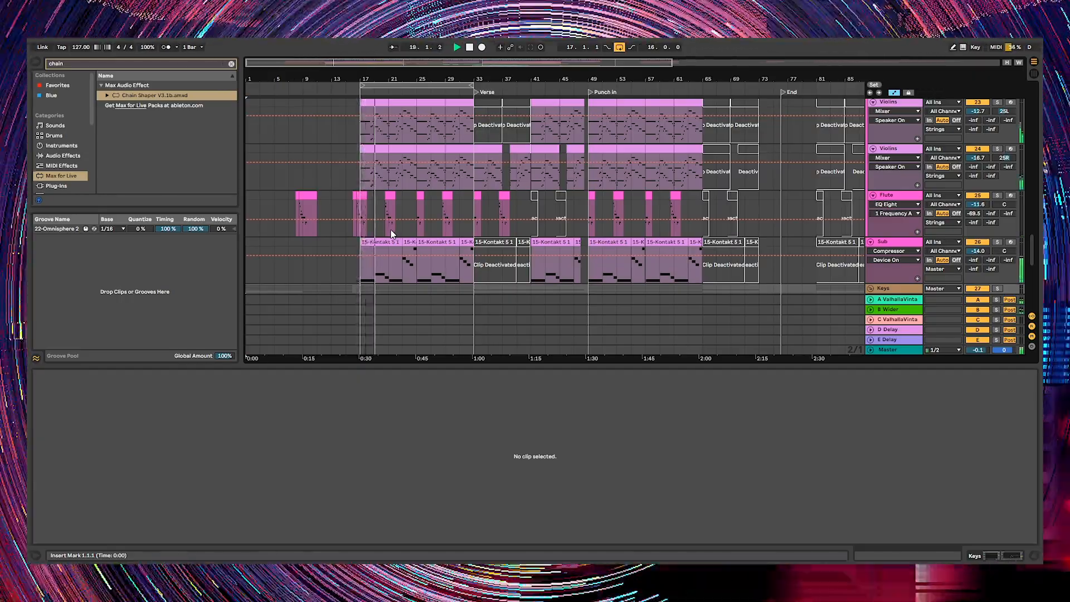
scroll(392, 233, "up", 3)
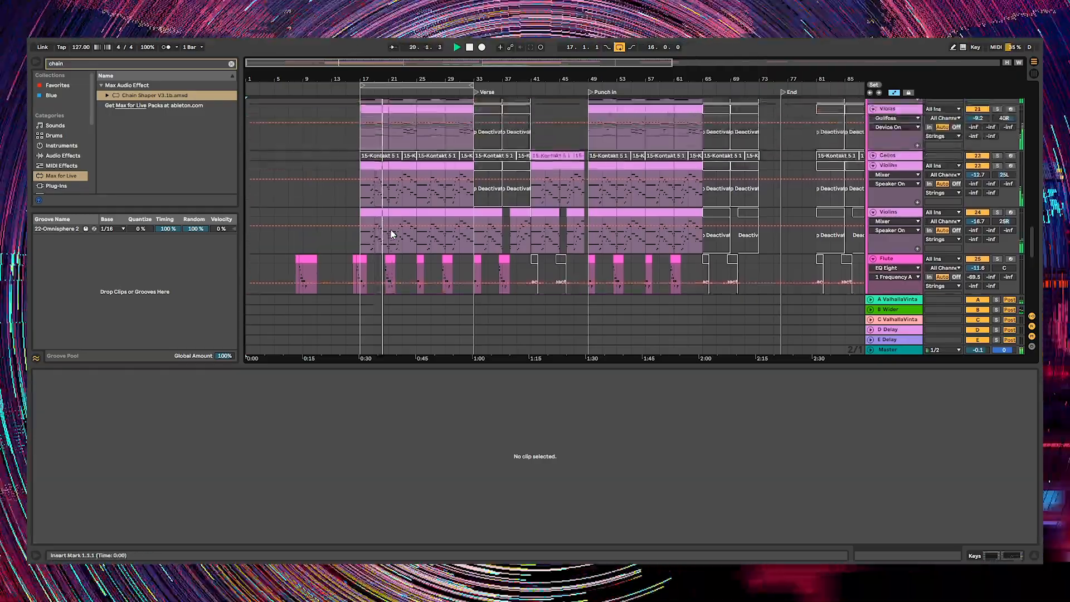
scroll(391, 233, "up", 3)
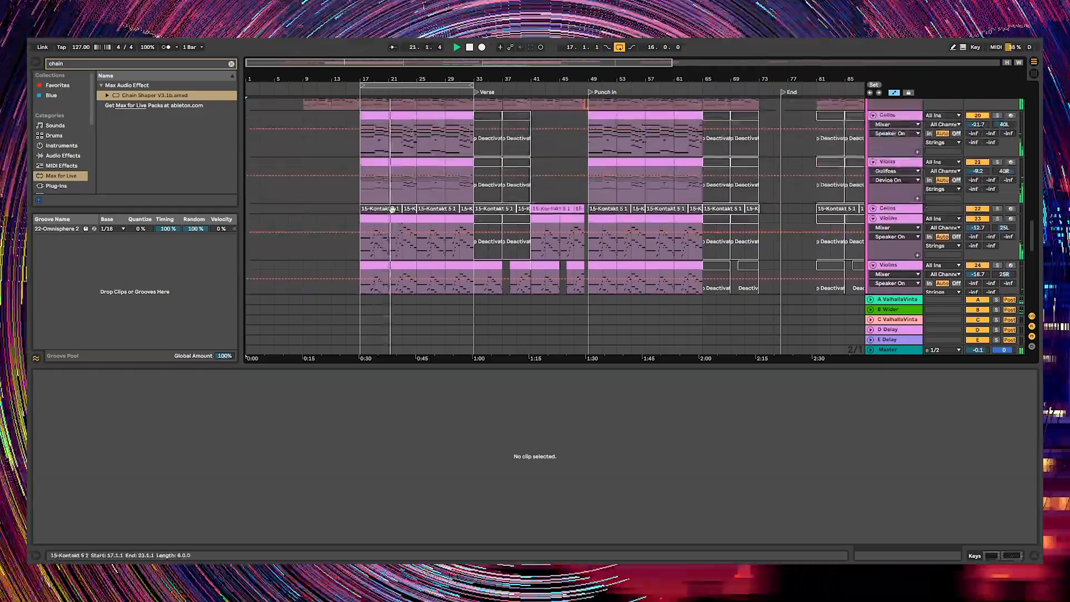
scroll(392, 212, "down", 6)
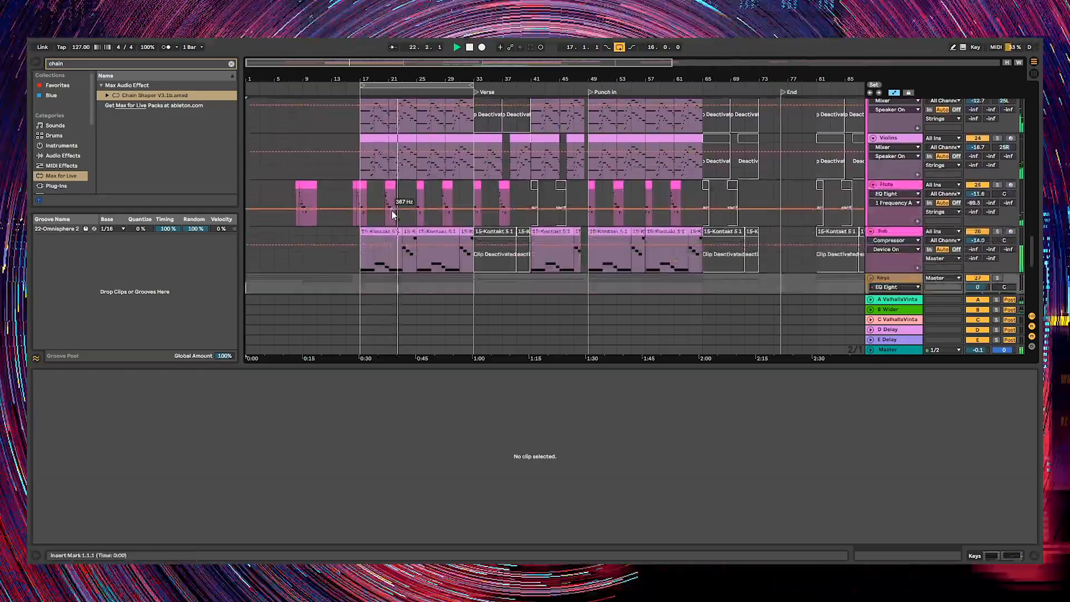
scroll(392, 214, "down", 2)
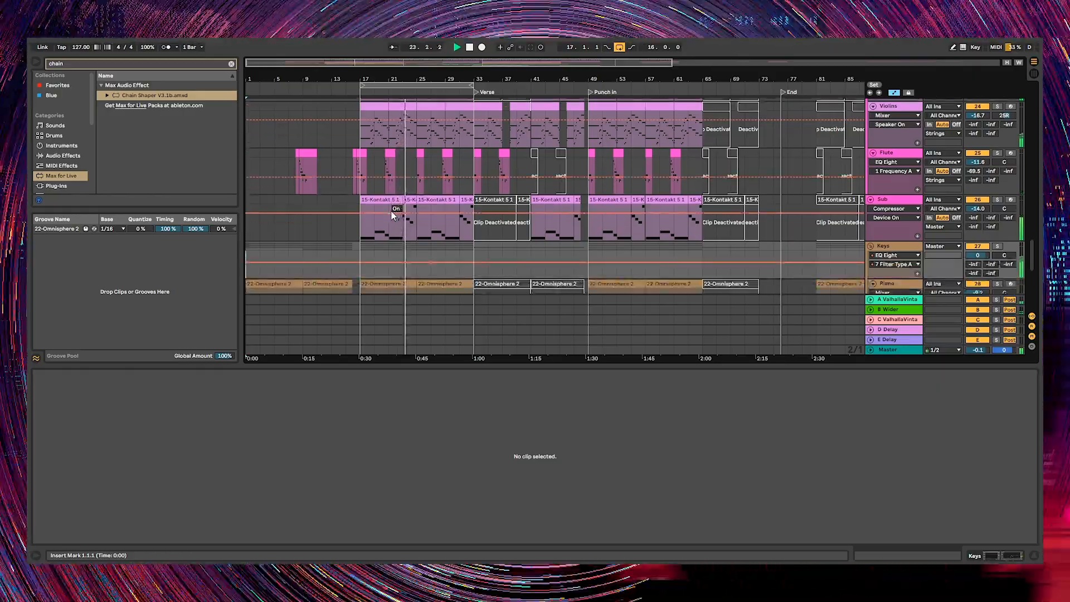